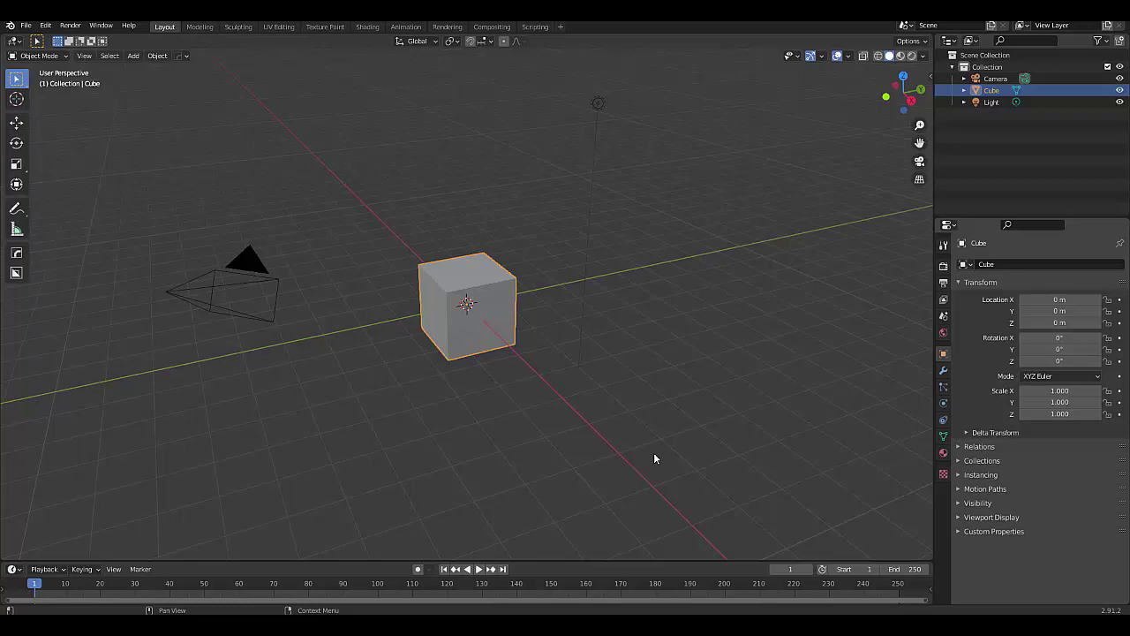
Deselect the cube, orbit the view, and split the viewport into two side-by-side 3D views
click(653, 458)
scroll(653, 458, down, 2)
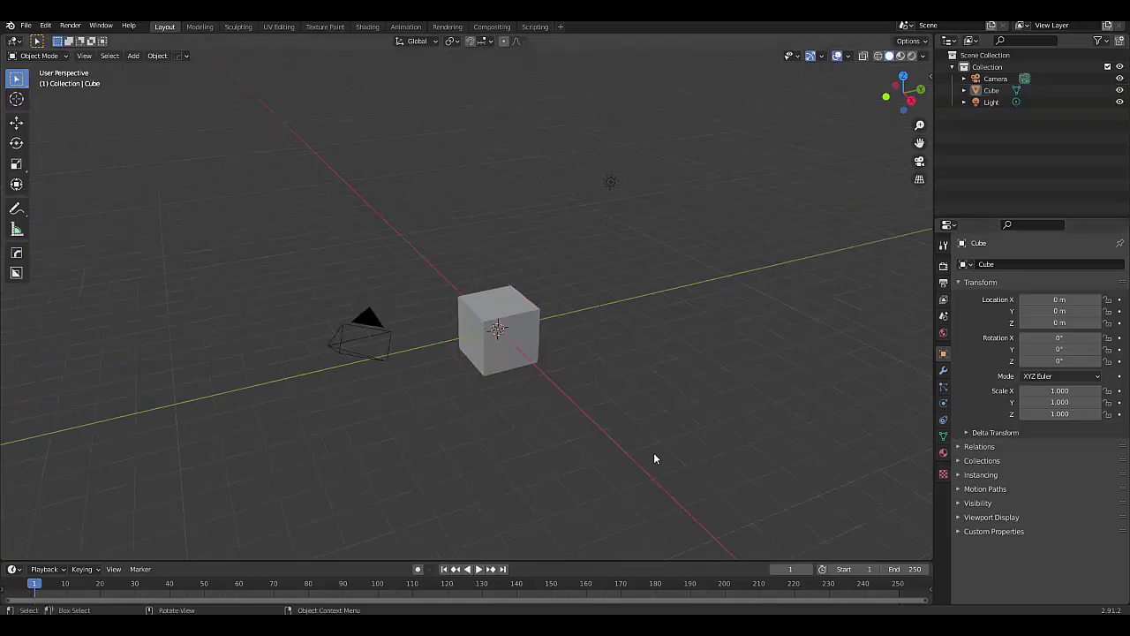
middle_drag(654, 458, 621, 437)
scroll(621, 437, up, 2)
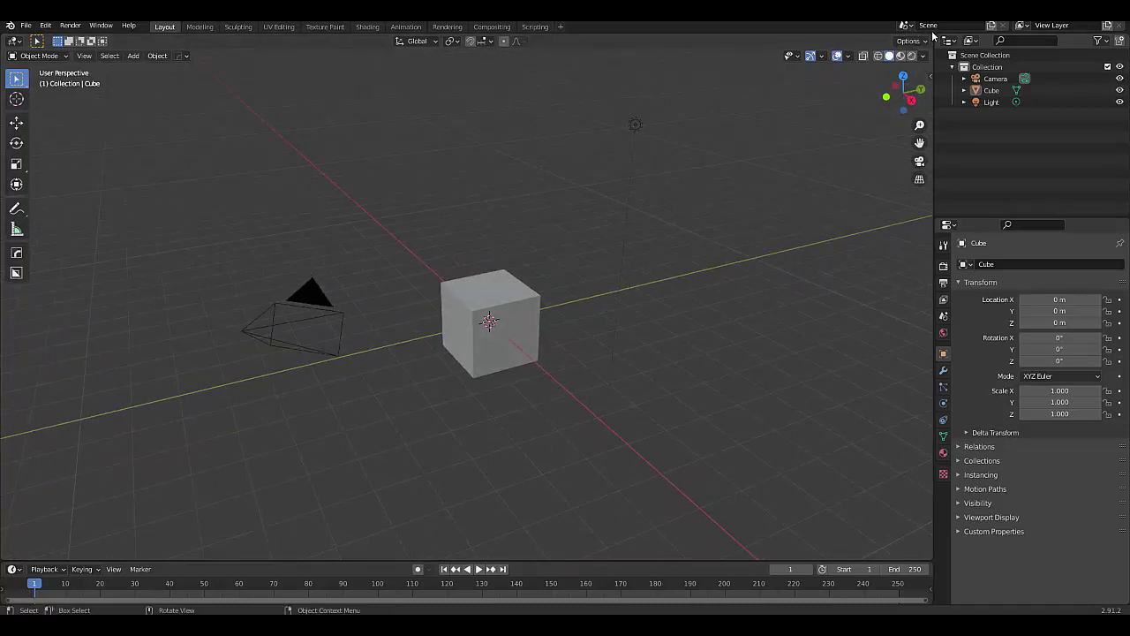
drag(931, 39, 646, 121)
Change the right-hand view's editor type to UV Editor and select the cube
click(660, 41)
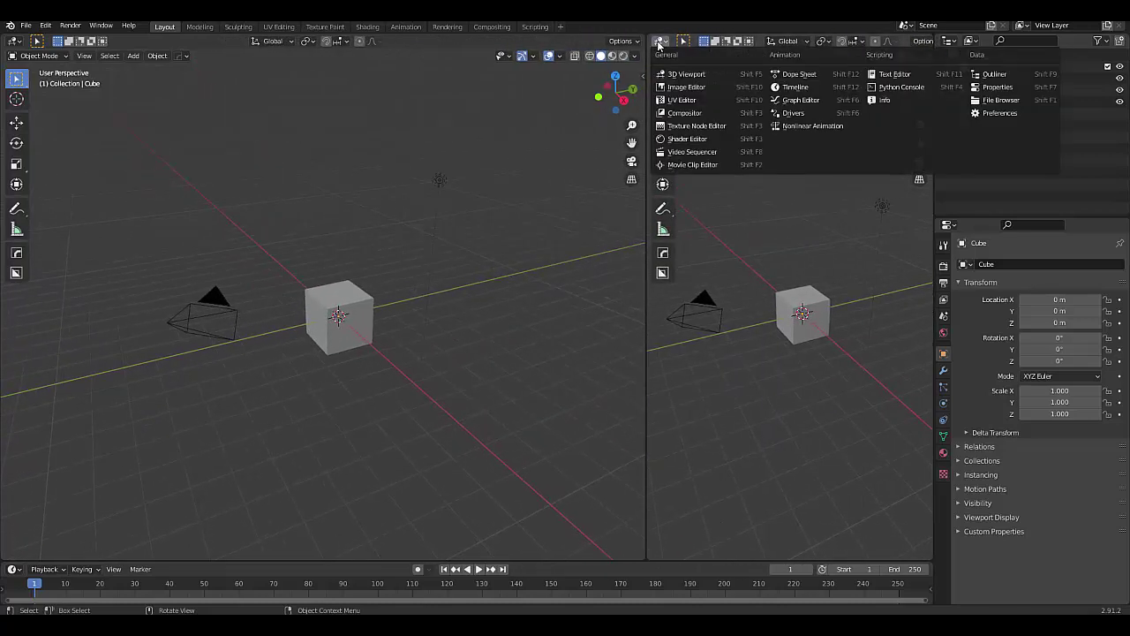
click(676, 100)
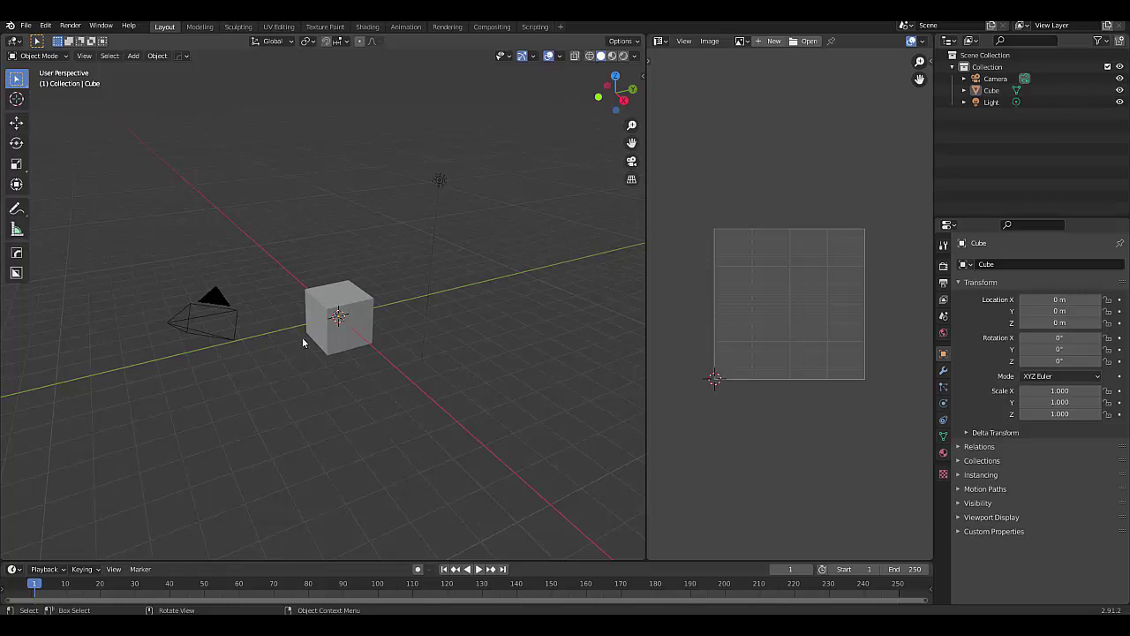
click(311, 316)
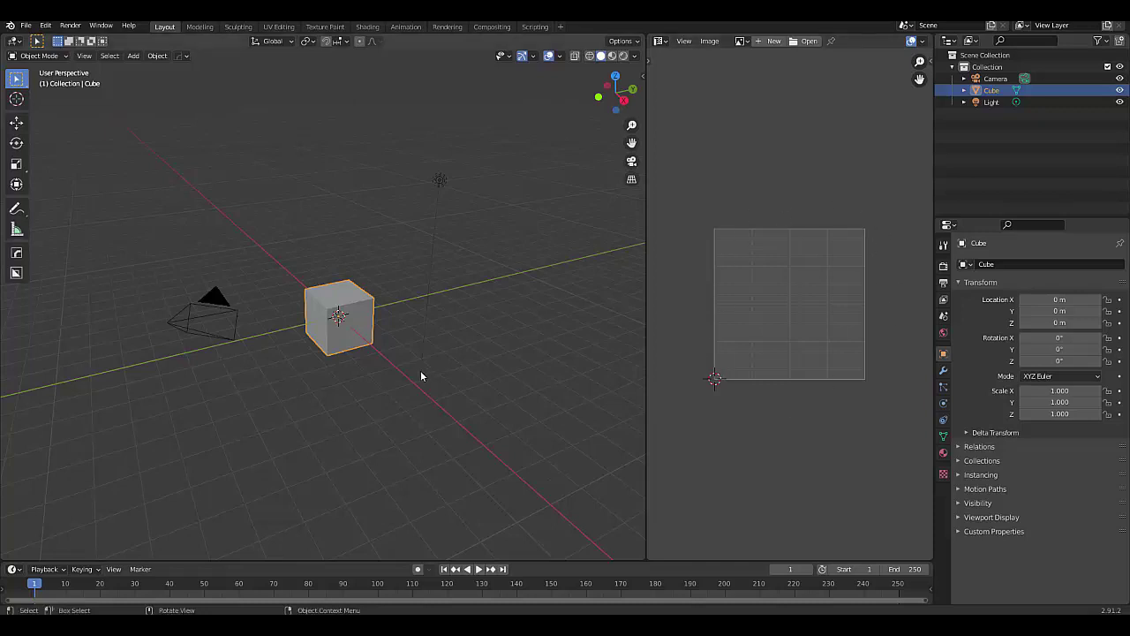
Put the cube in Edit Mode with face select, enable X-ray, and box-select all six faces
key(ctrl+Tab)
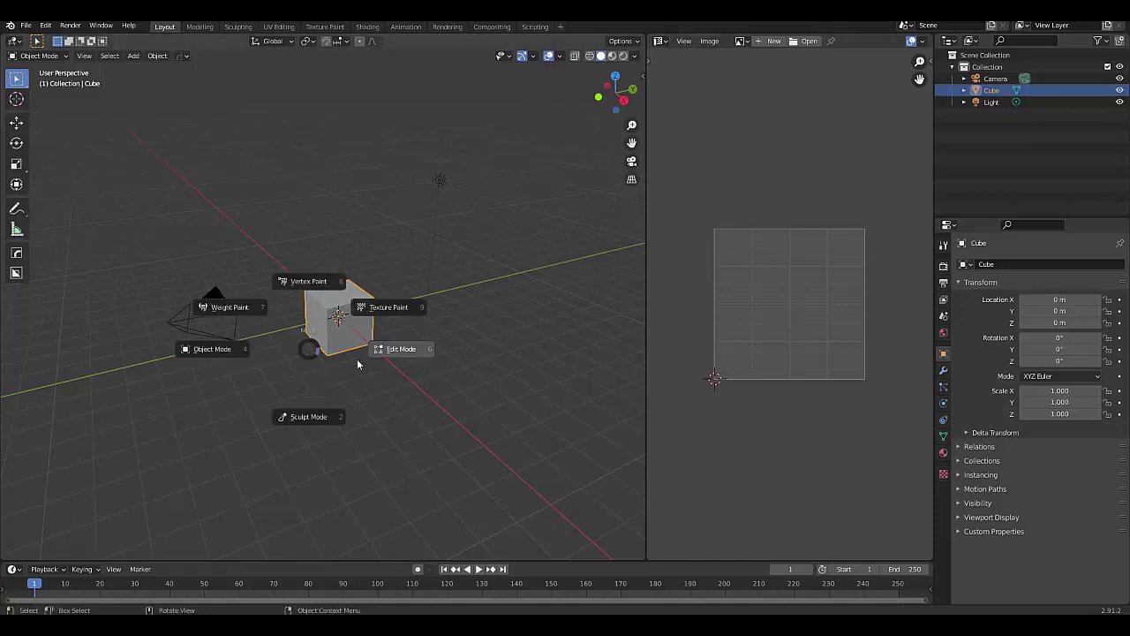
click(400, 350)
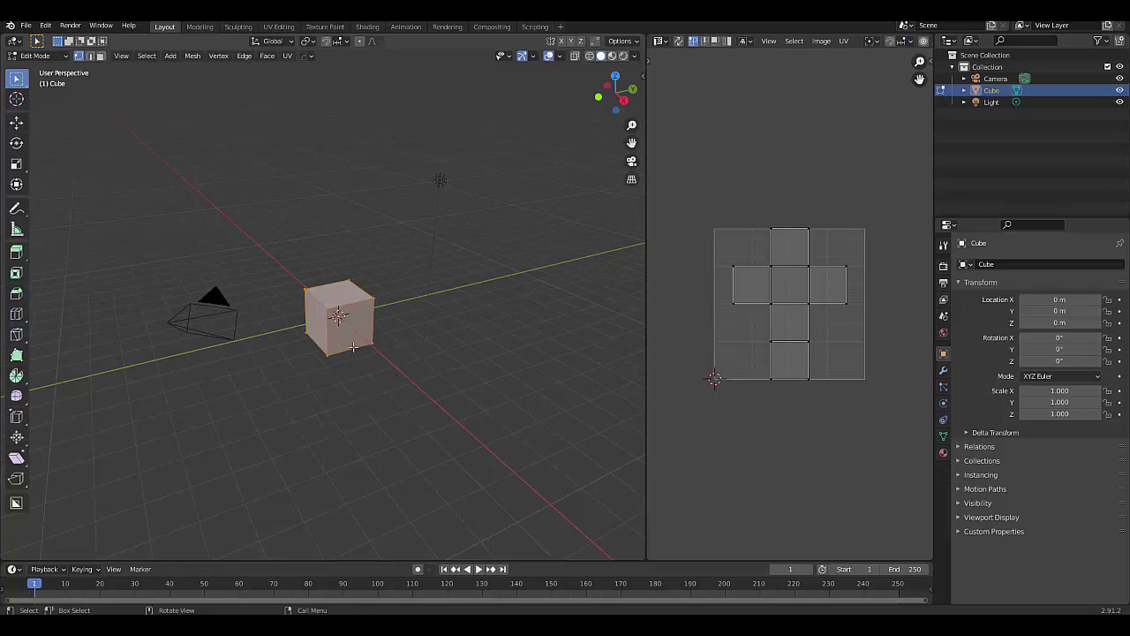
click(101, 55)
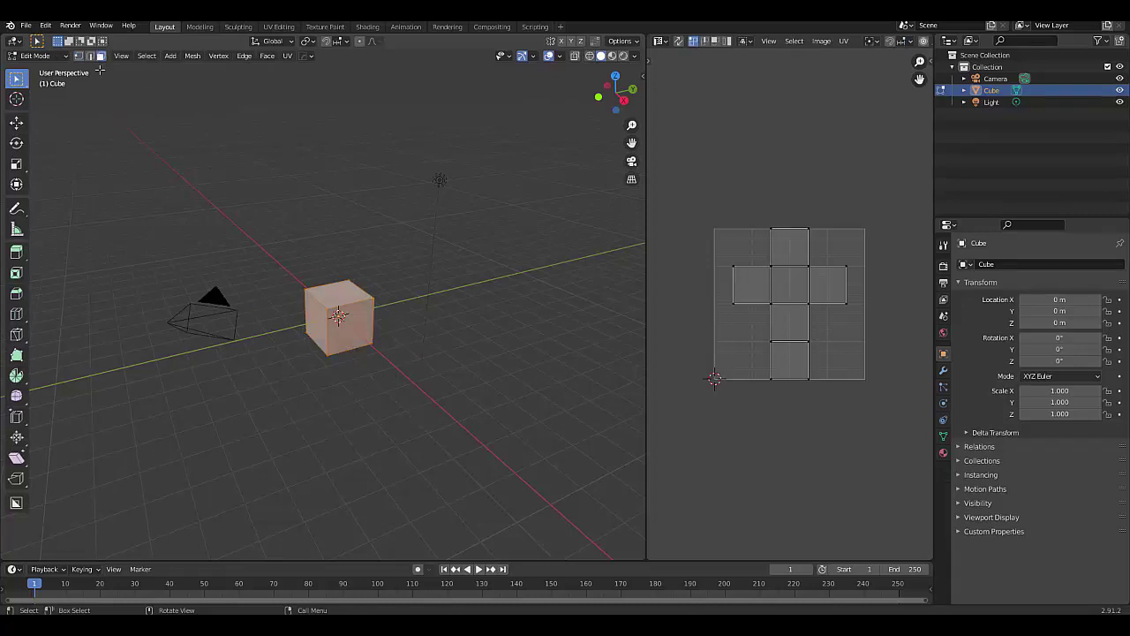
click(357, 341)
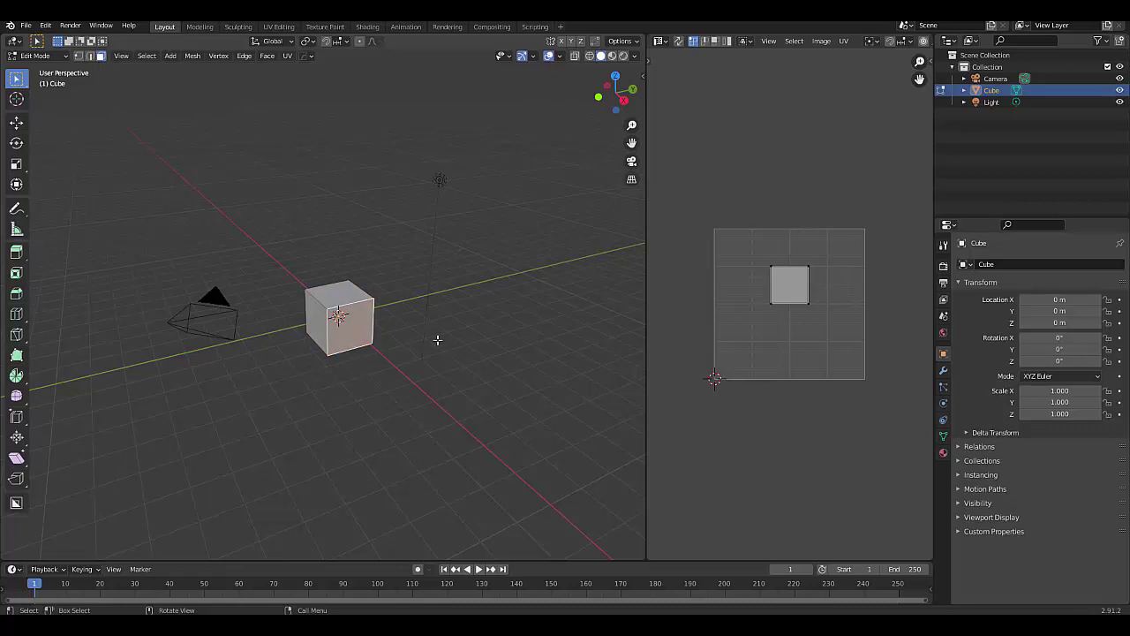
click(355, 290)
click(305, 338)
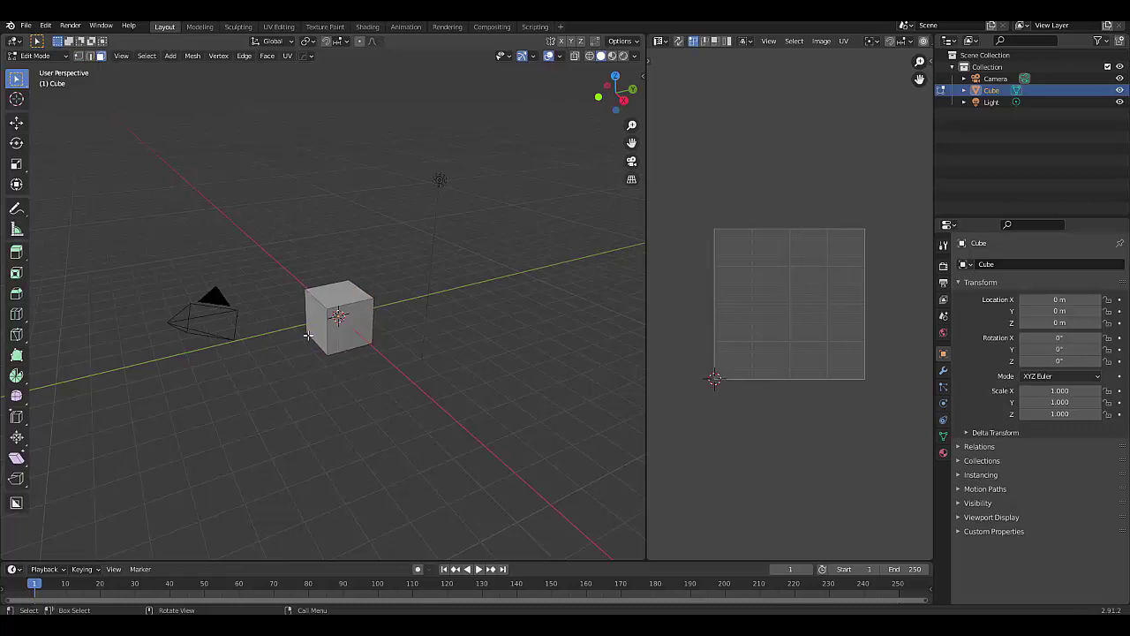
click(309, 334)
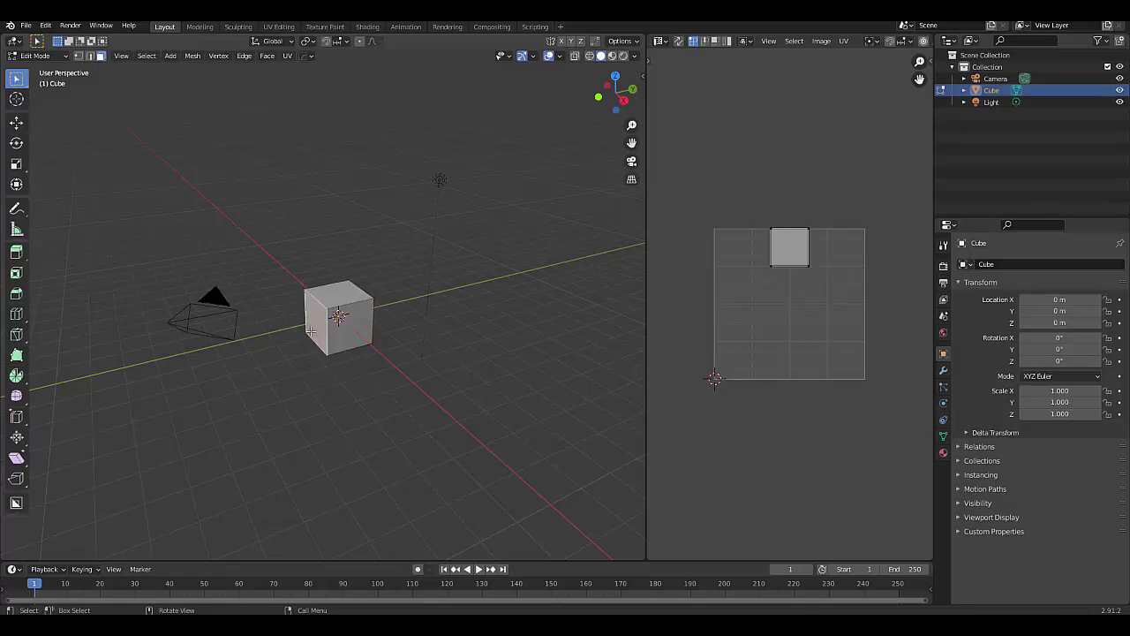
click(590, 55)
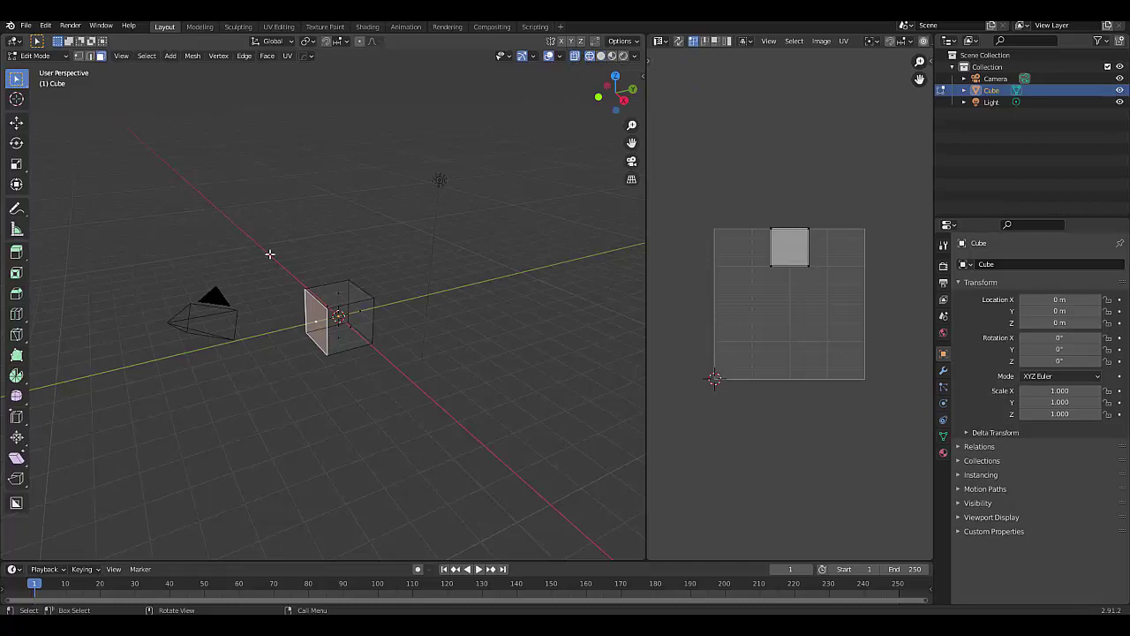
drag(269, 253, 429, 438)
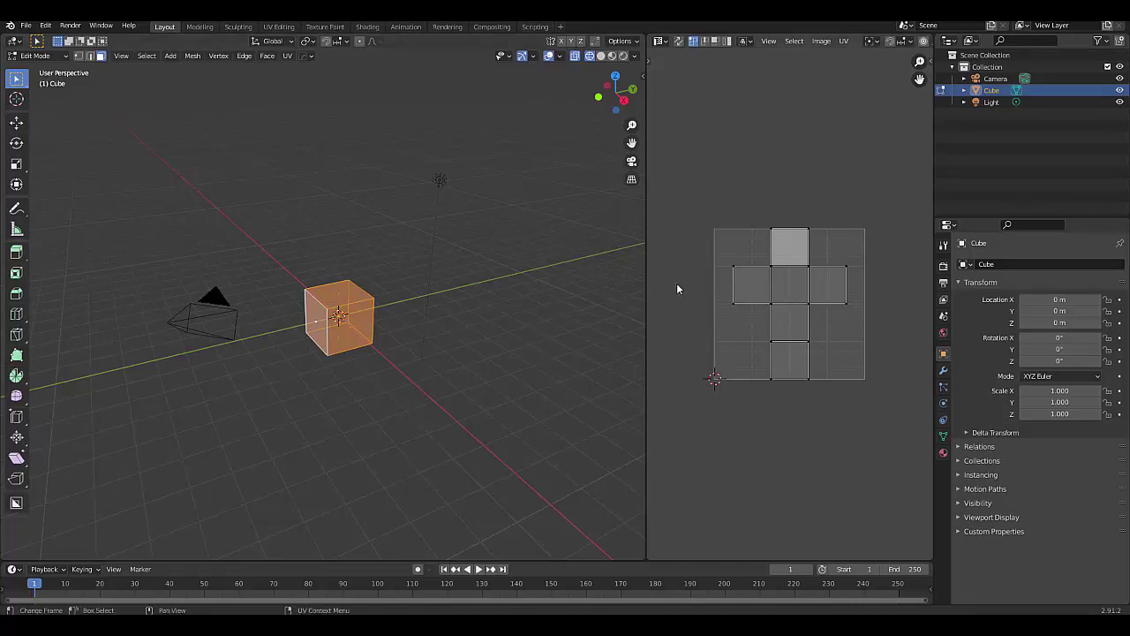
Unwrap the cube, re-unwrap it with Smart UV Project, and make the bottom-left UV face active
key(u)
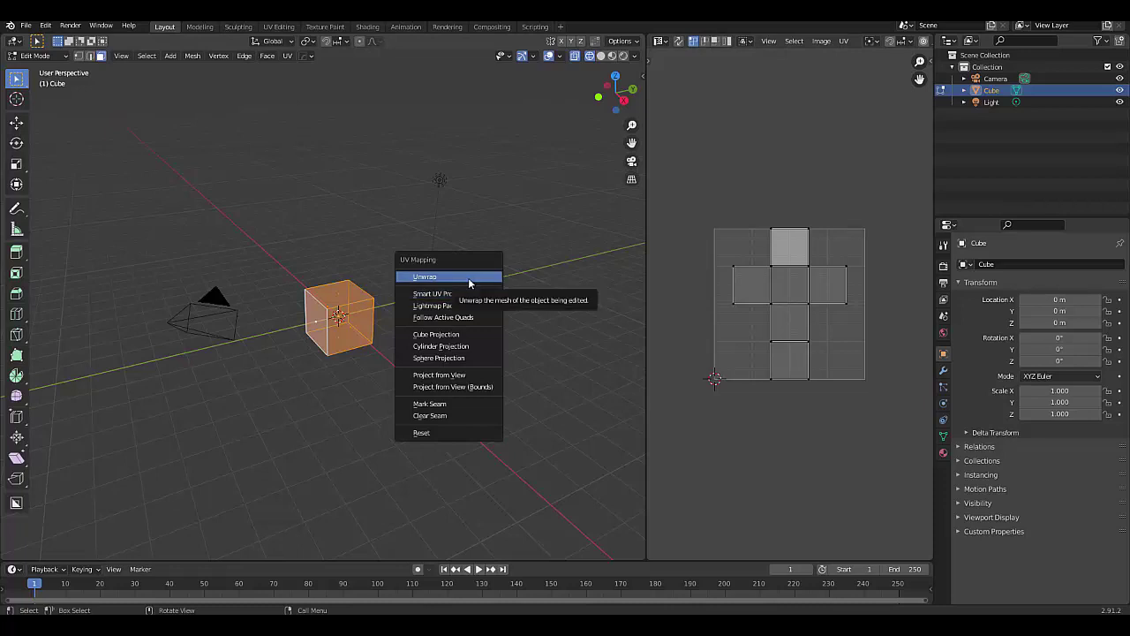
click(475, 276)
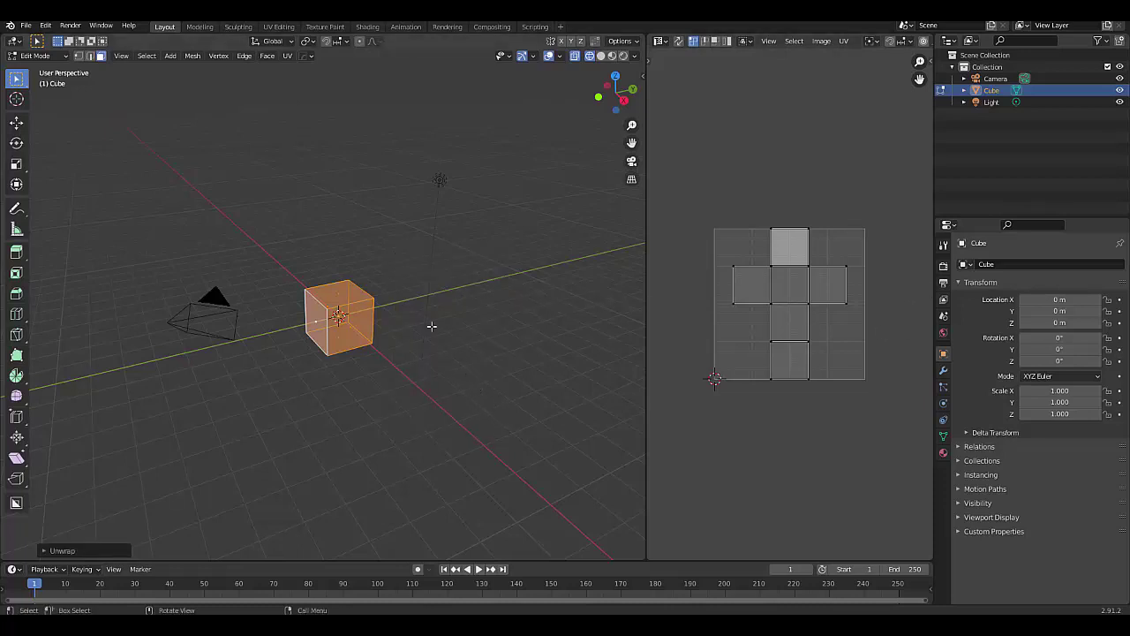
key(u)
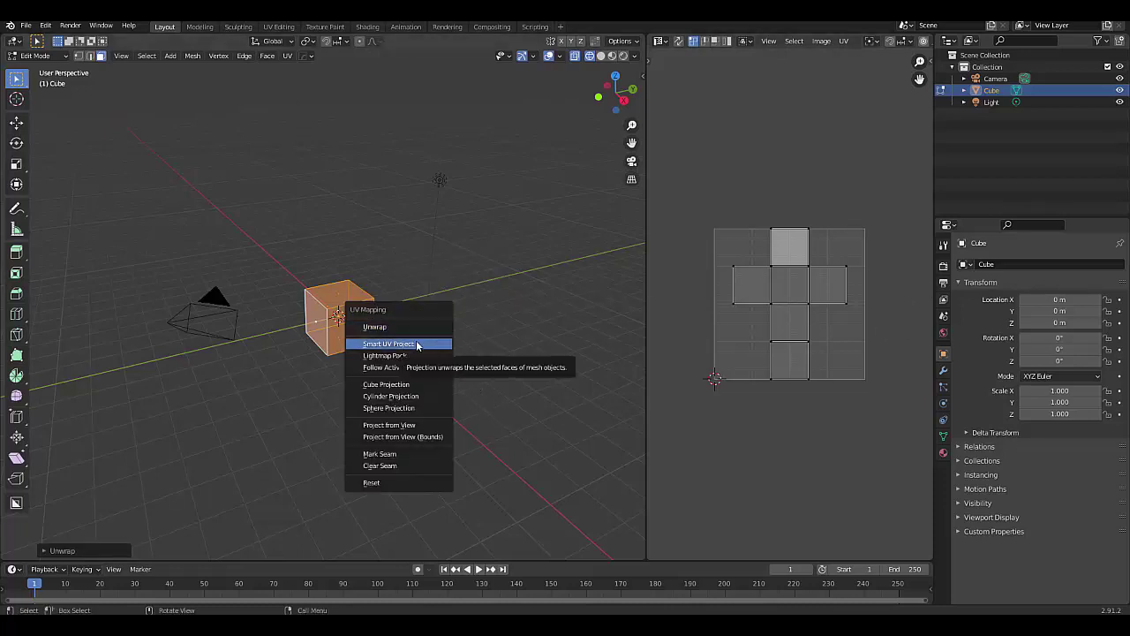
click(418, 344)
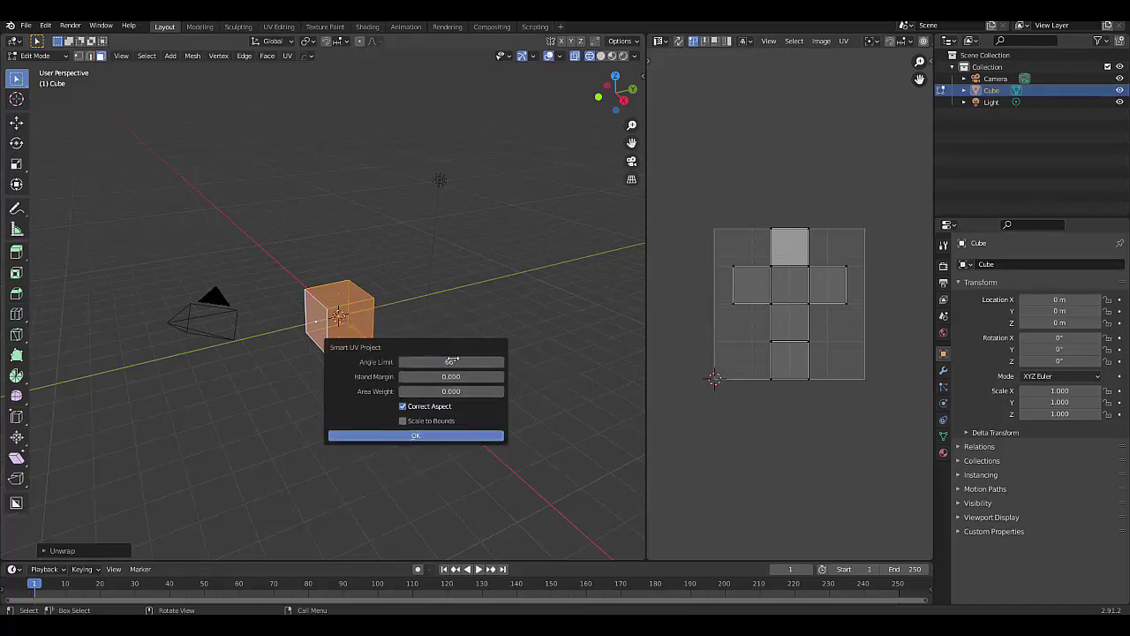
click(421, 436)
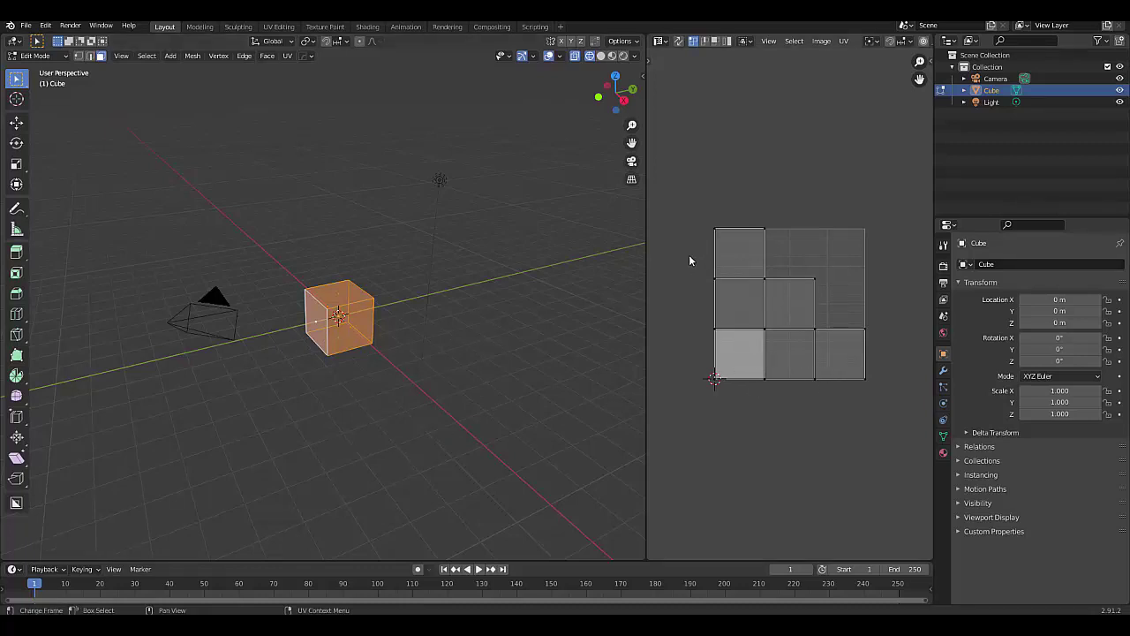
click(733, 346)
click(748, 356)
Unwrap the UVs with Follow Active Quads using Length Average edge length mode
right_click(758, 383)
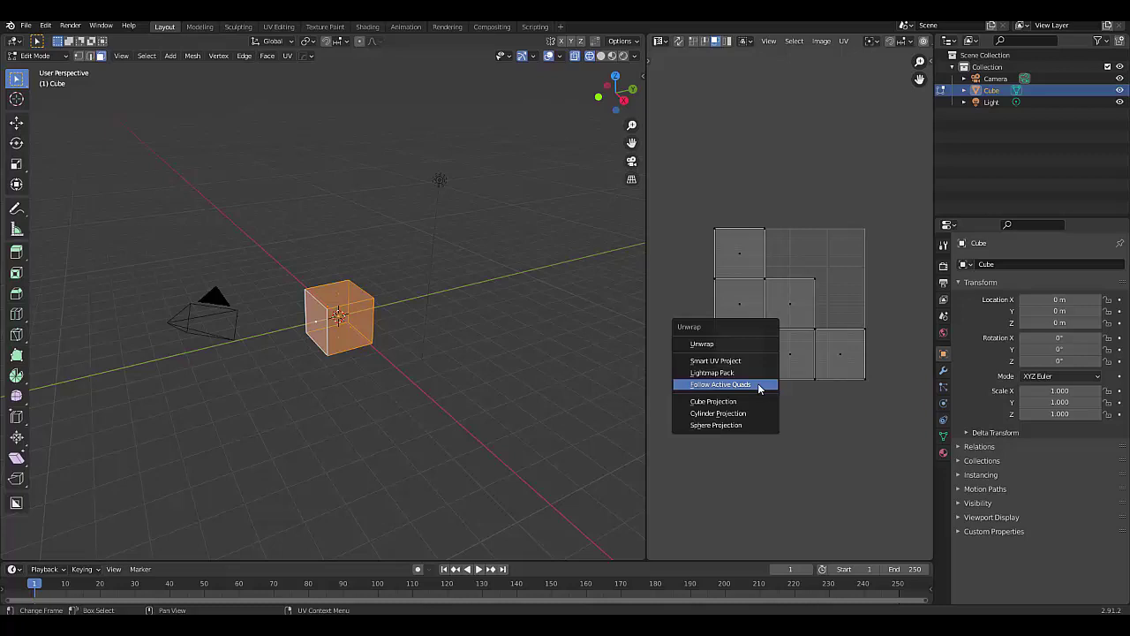
click(761, 386)
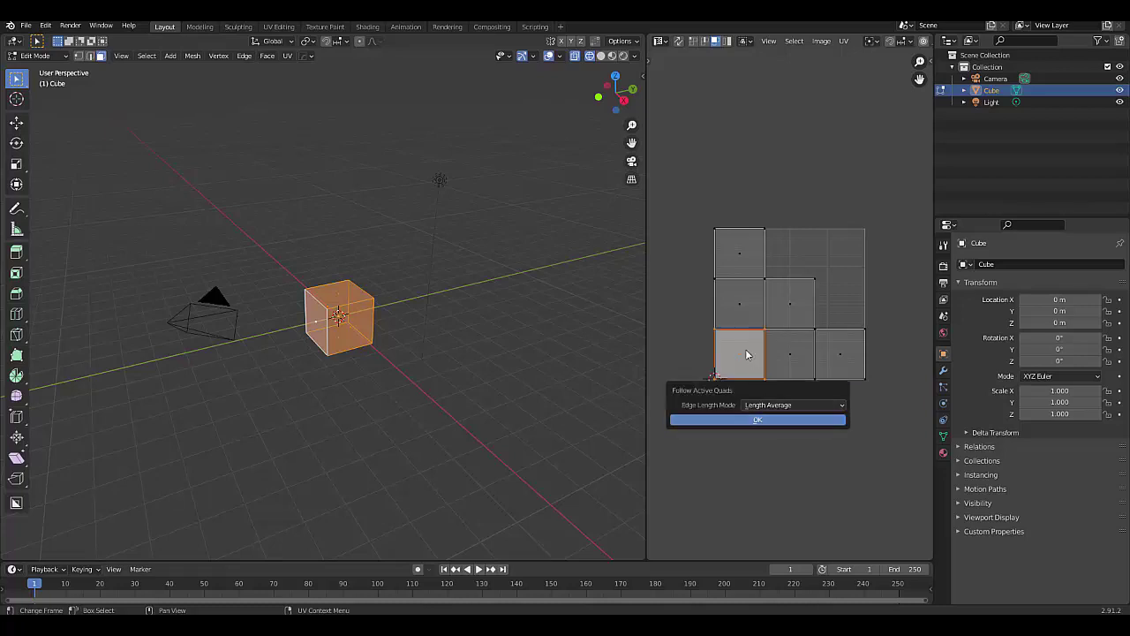
click(761, 405)
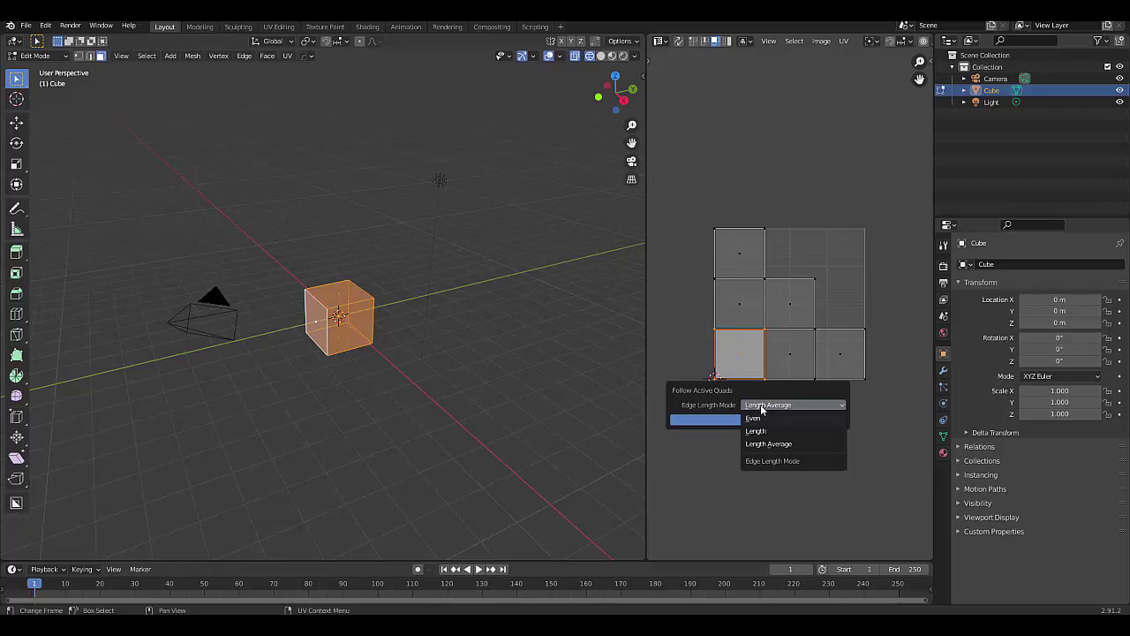
click(761, 408)
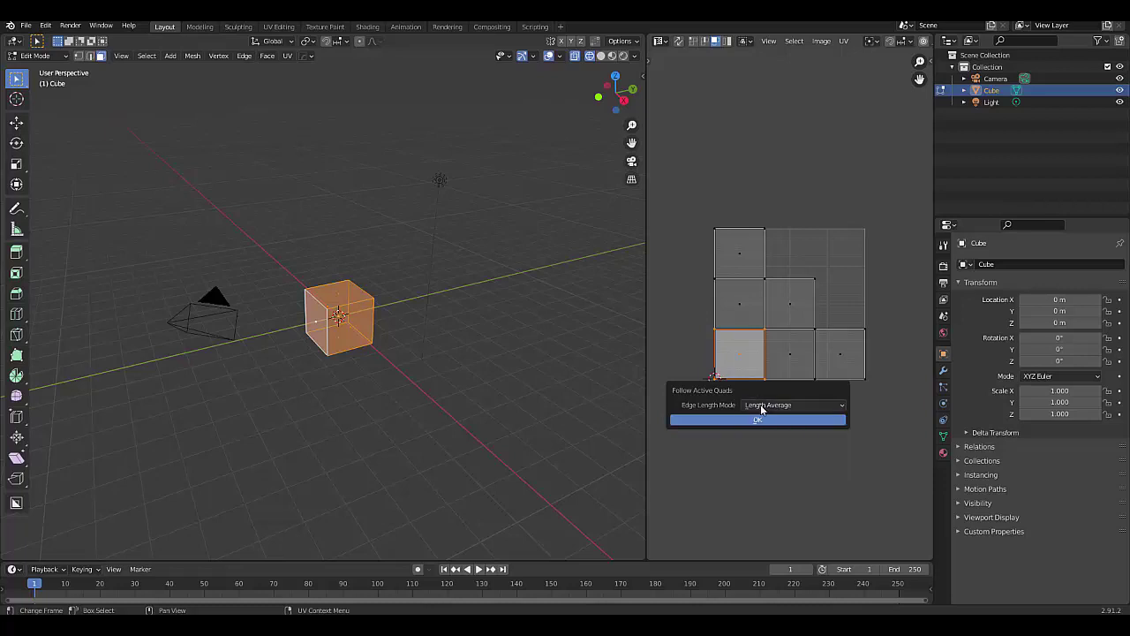
click(746, 421)
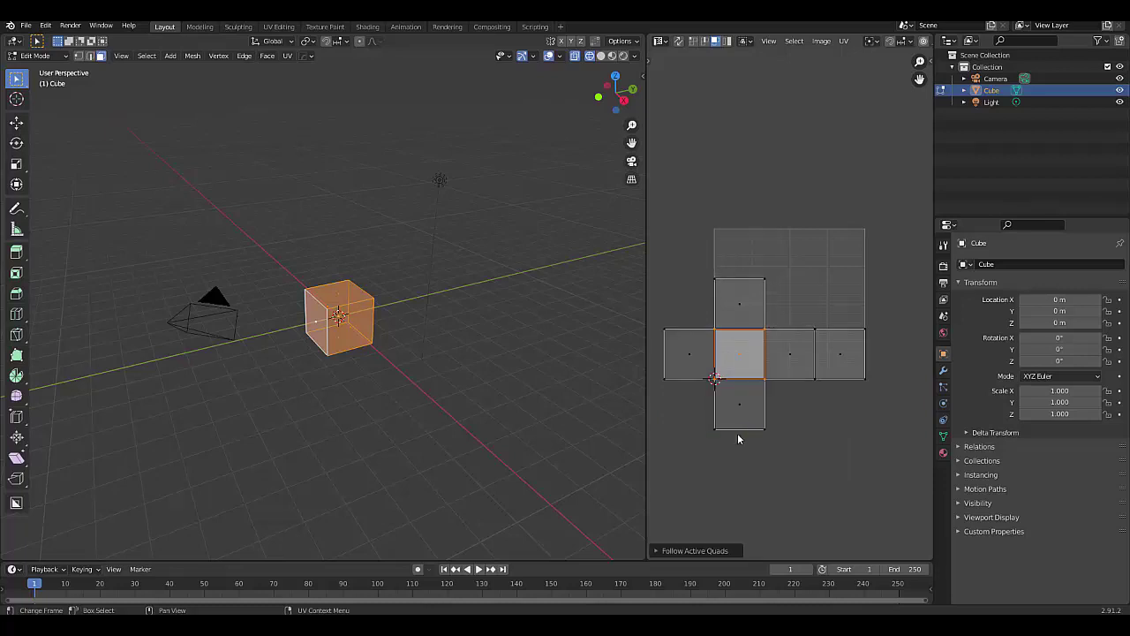
Change the last unwrap's edge length mode to Length, then to Even
click(689, 552)
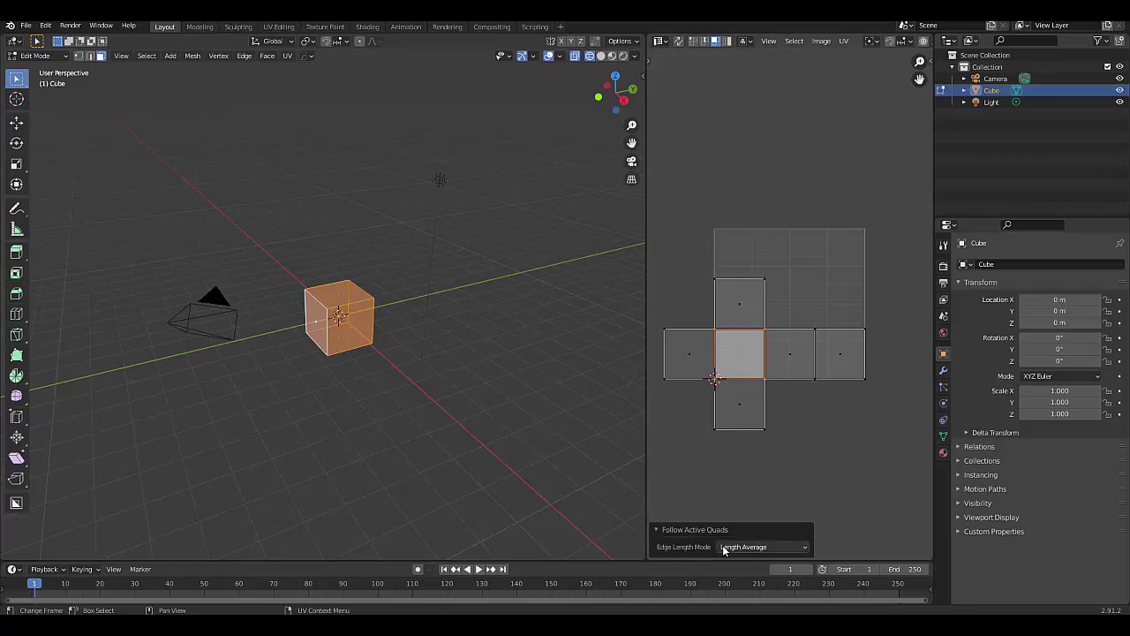
click(724, 547)
click(738, 570)
click(730, 548)
click(730, 557)
Re-unwrap with Smart UV Project (66° angle limit, 0 island margin) and clear the UV selection
click(745, 306)
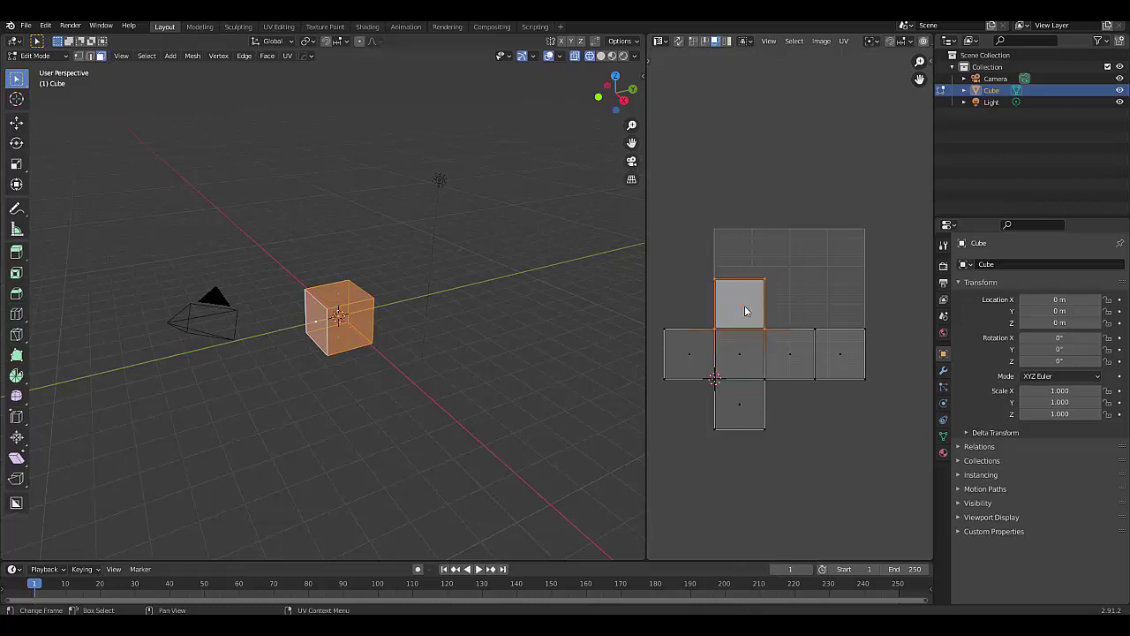
key(u)
click(793, 306)
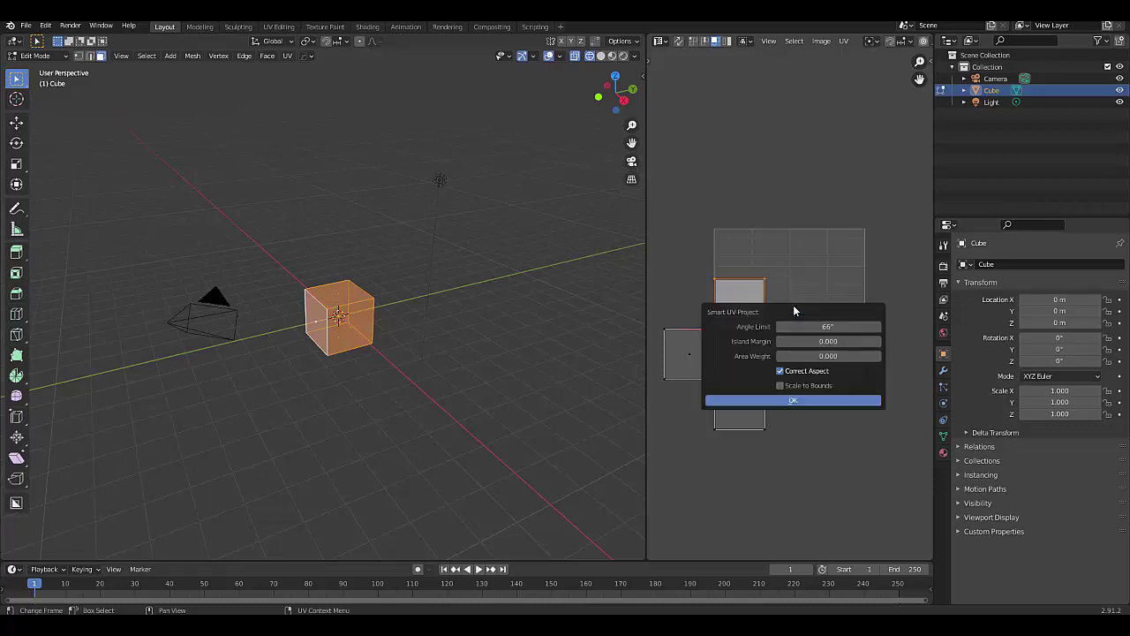
click(797, 400)
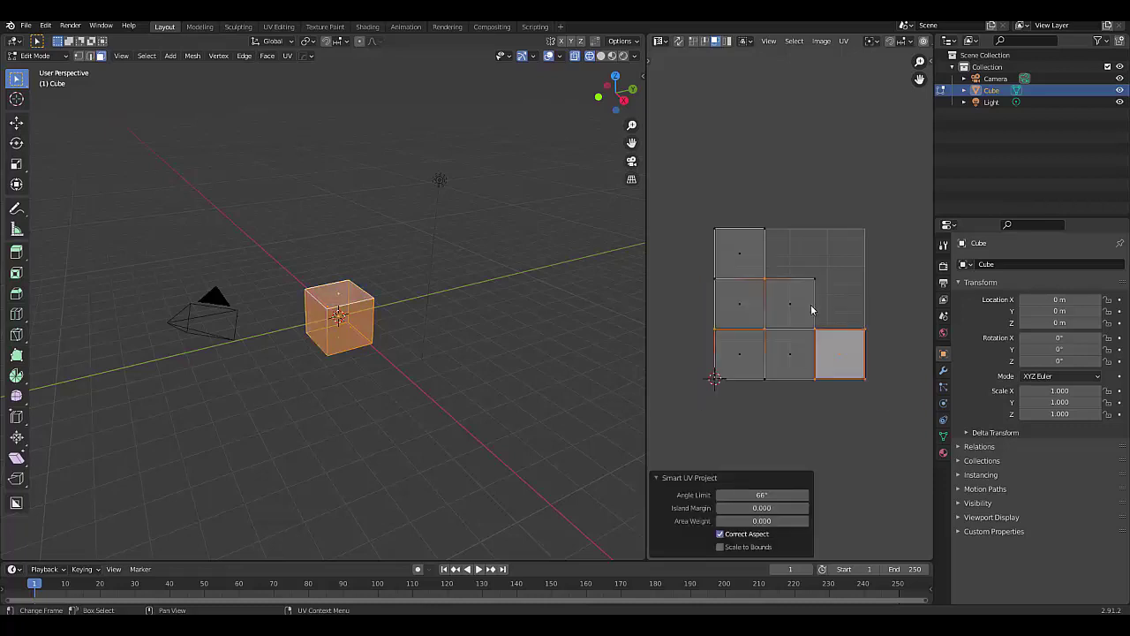
click(806, 446)
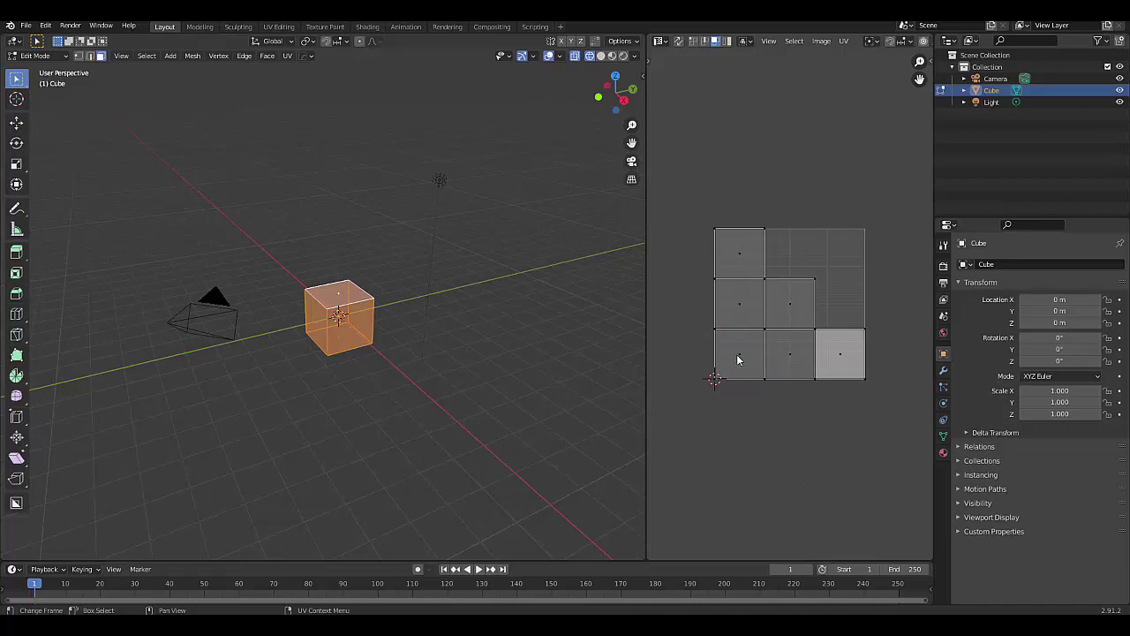
Return to Object Mode and delete the original cube
key(ctrl+Tab)
click(340, 358)
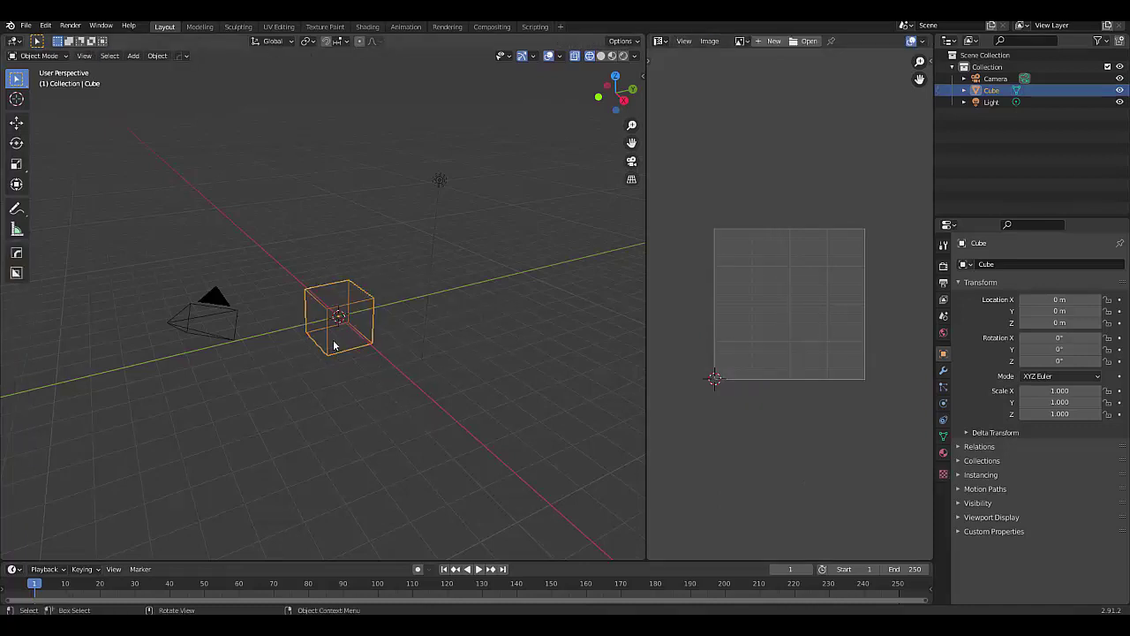
key(x)
click(327, 317)
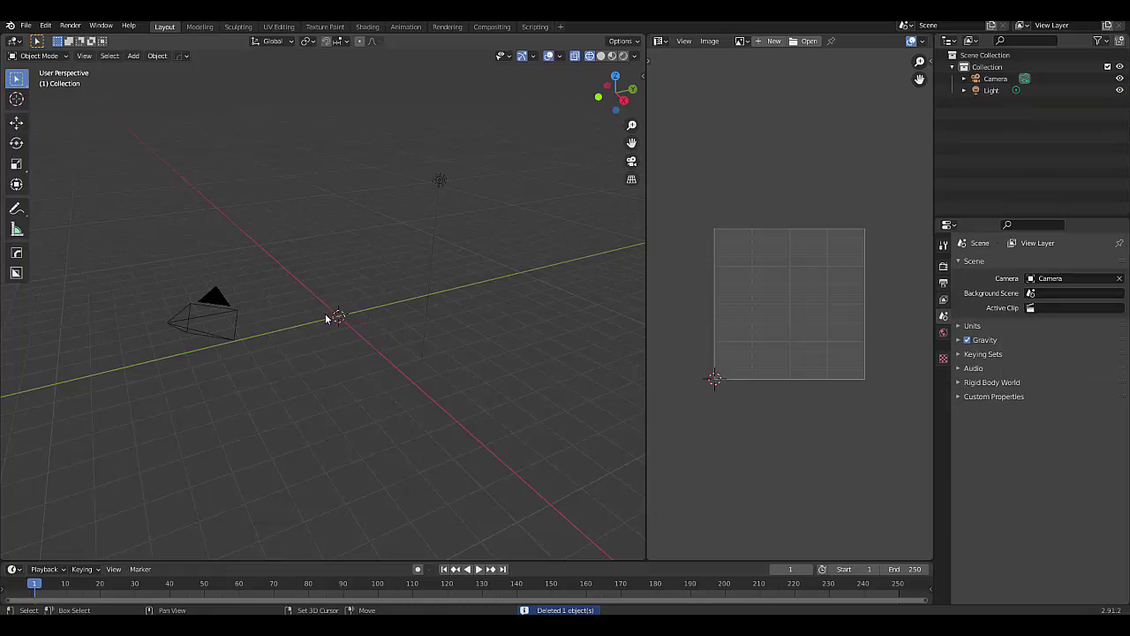
Add a new mesh cube at the origin and view it with Solid shading
key(shift+a)
mouse_move(327, 316)
click(378, 325)
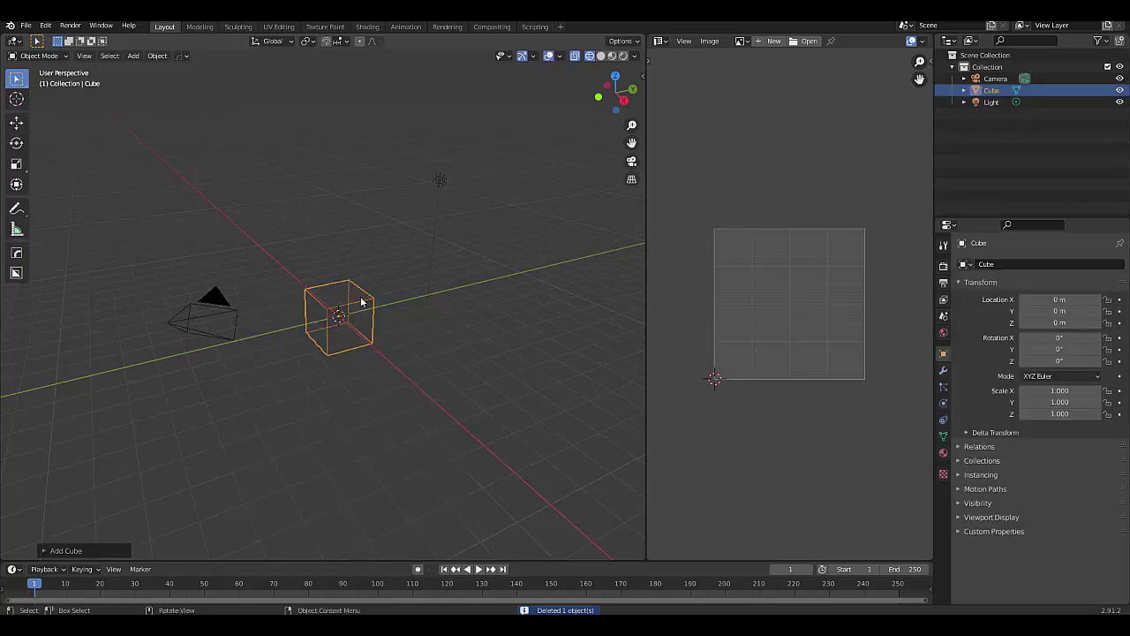
middle_drag(361, 302, 558, 145)
click(602, 55)
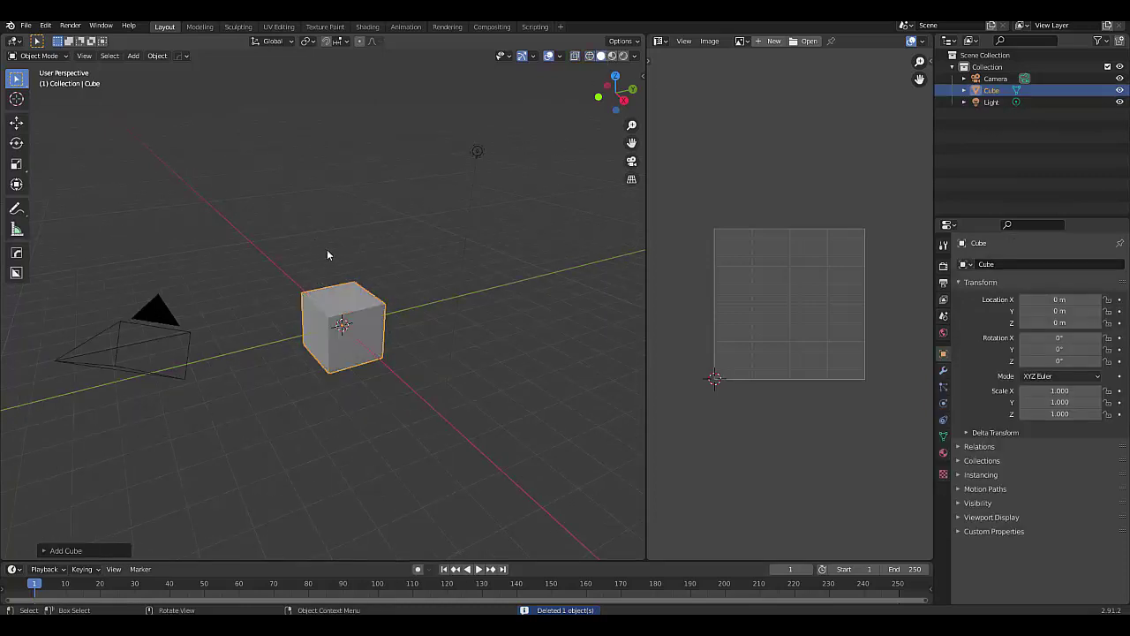
In Edit Mode, inset the new cube's top face and extrude it up into a tall column
scroll(327, 254, up, 3)
key(ctrl+Tab)
click(424, 328)
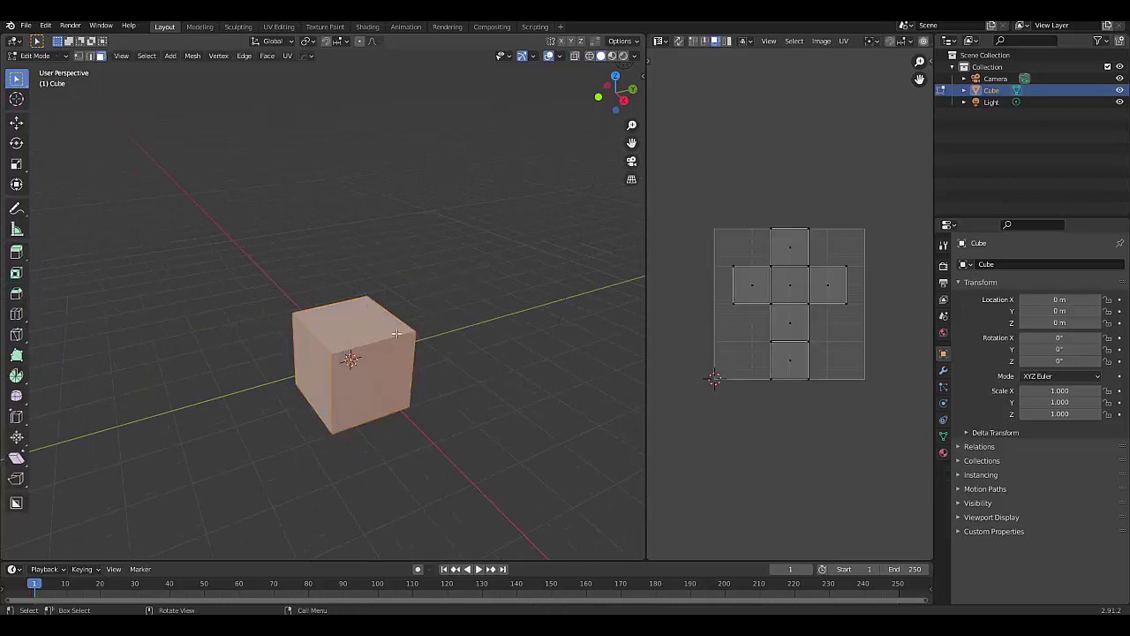
click(371, 327)
key(i)
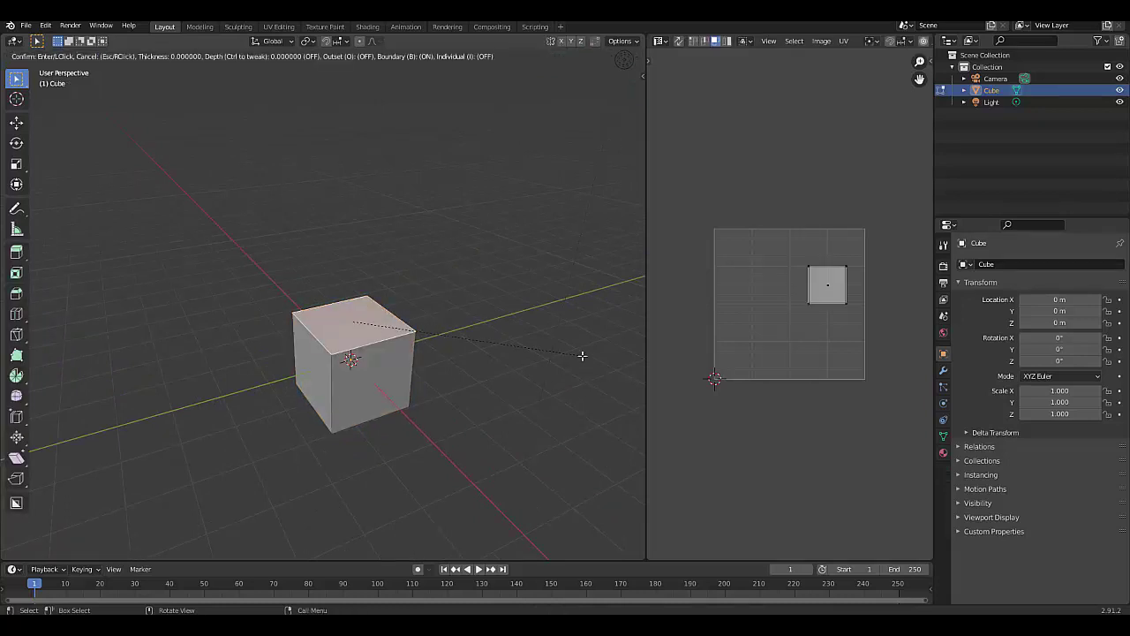
click(566, 352)
key(e)
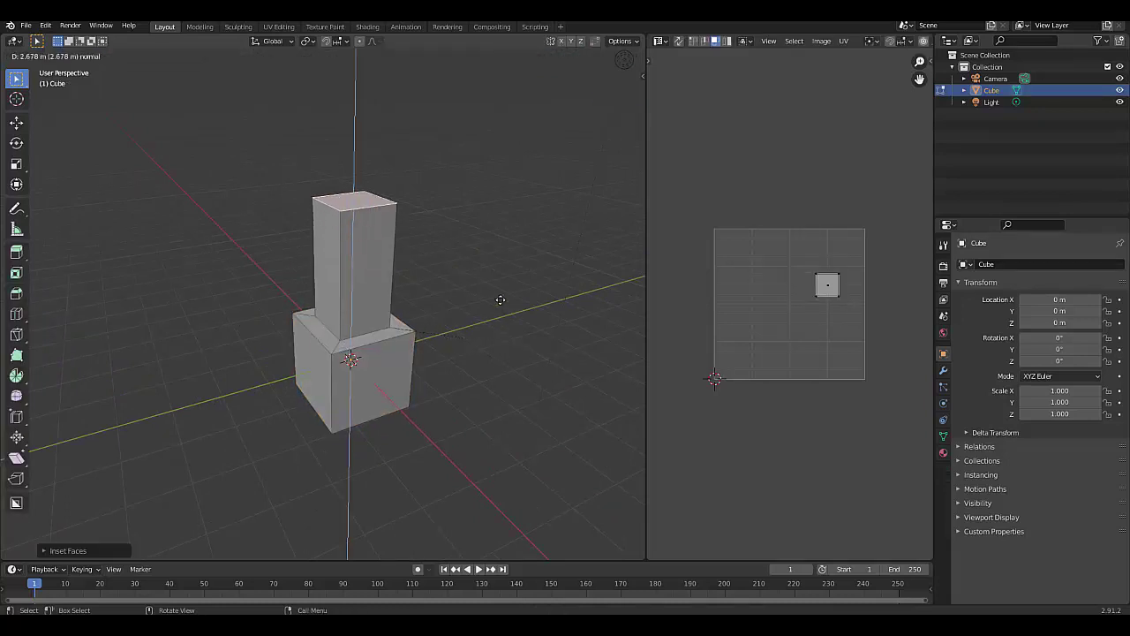
click(500, 301)
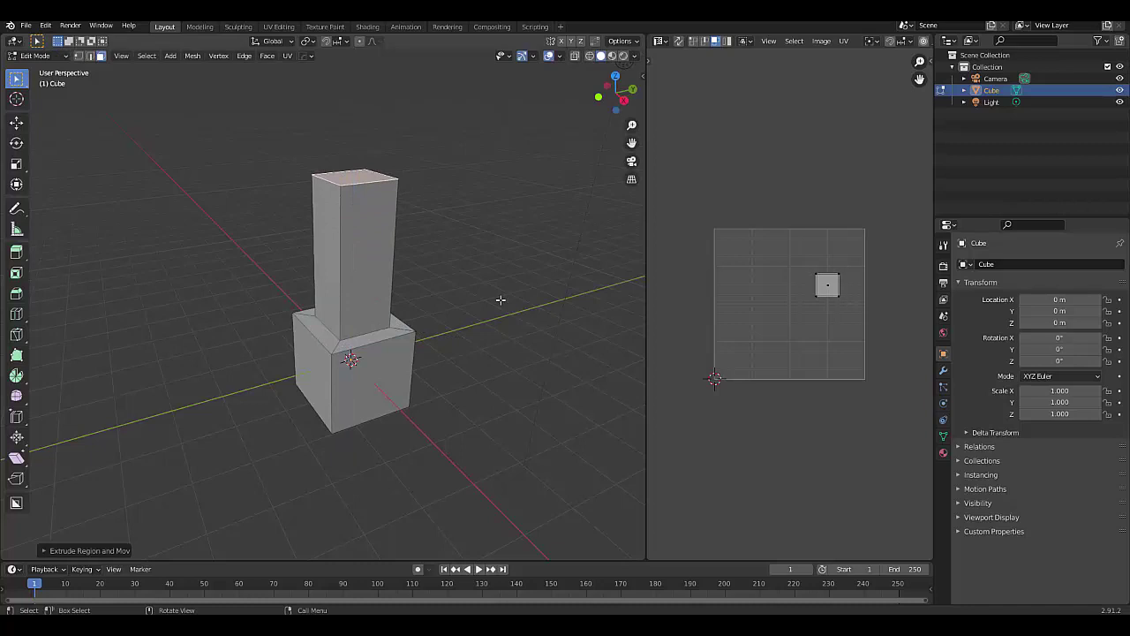
Extrude and scale out a wide flat flange, then extrude a tall top block above it
key(e)
key(s)
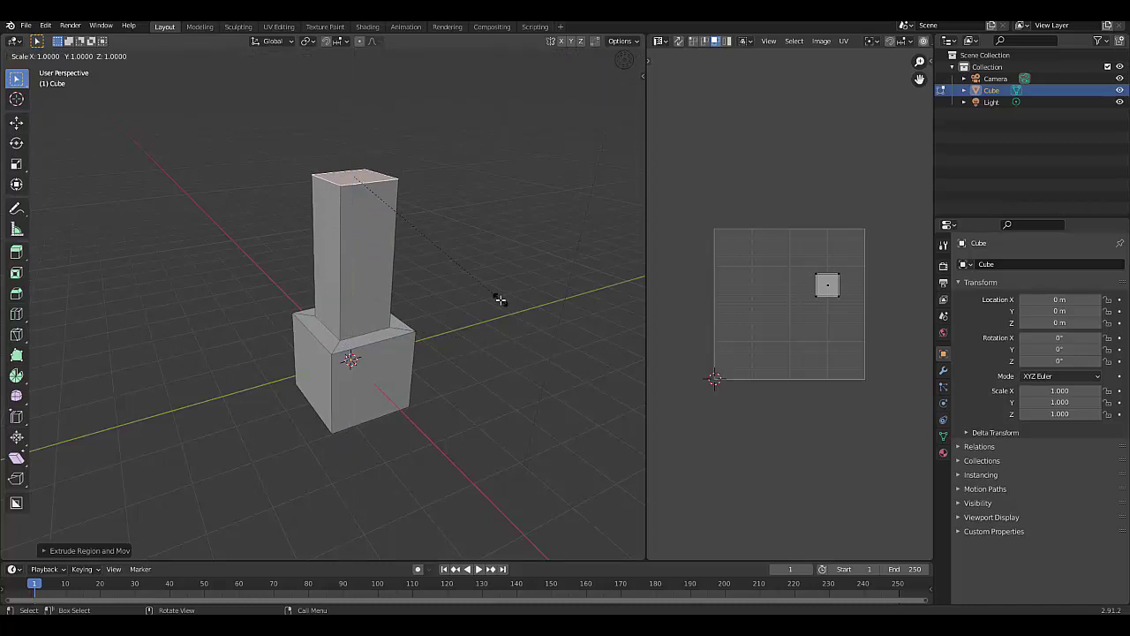
click(629, 361)
key(e)
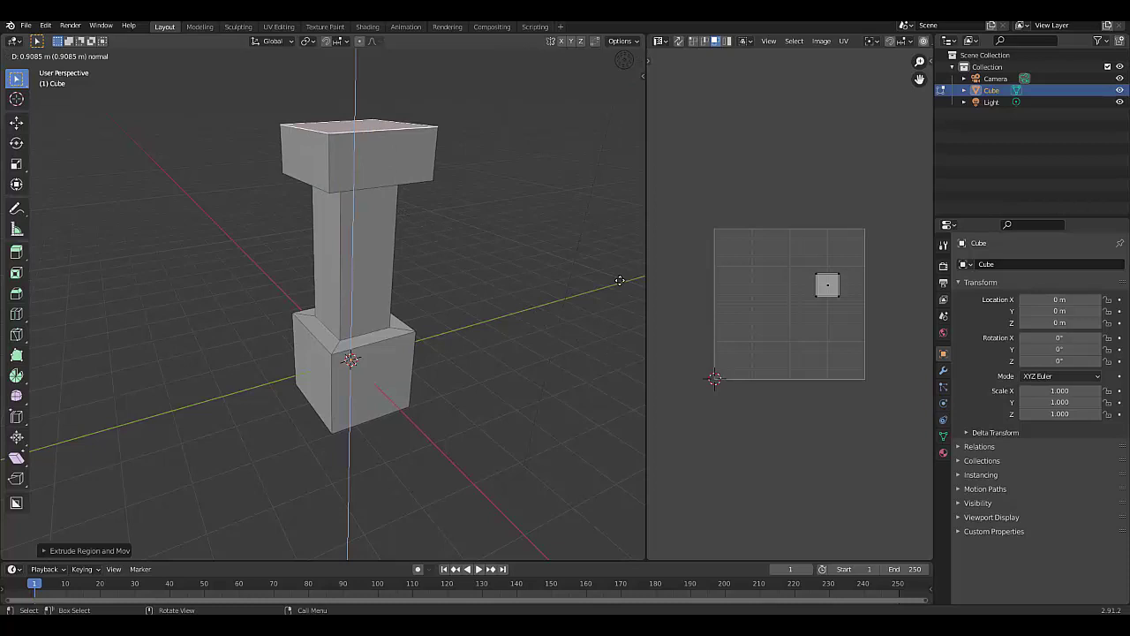
click(609, 265)
key(ctrl+b)
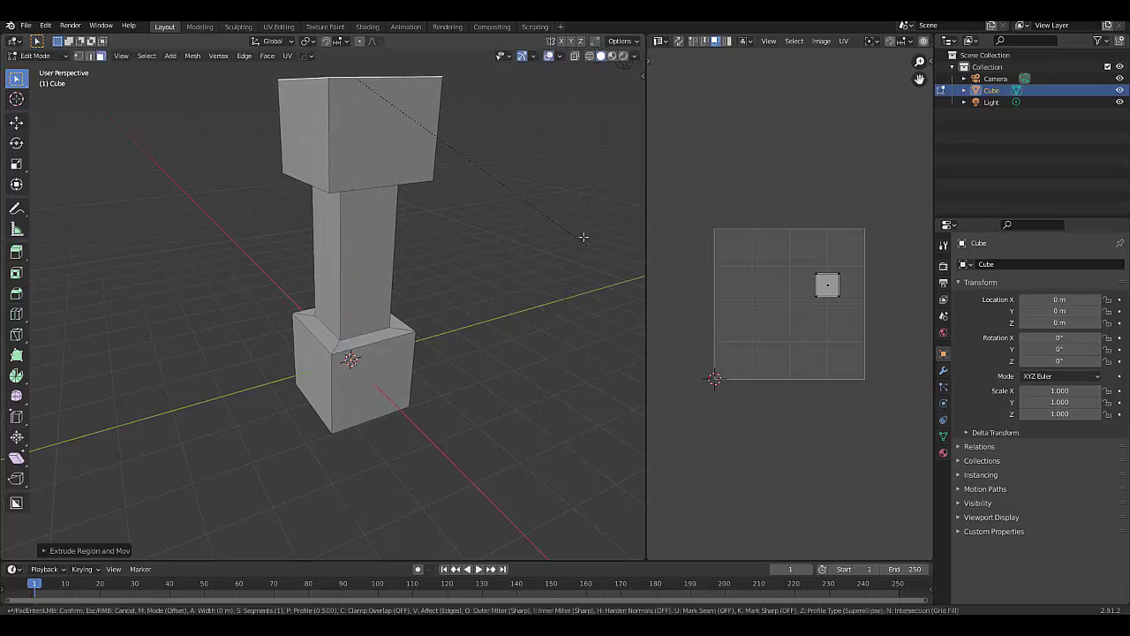
key(Escape)
Switch to edge select and bevel the selected top edges
key(2)
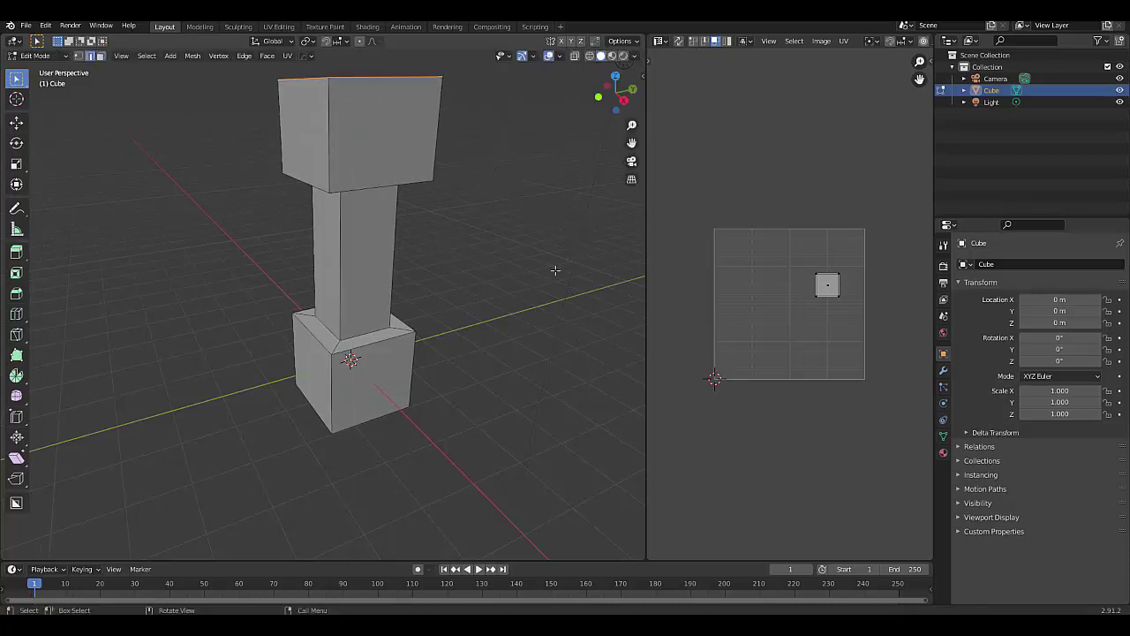
key(ctrl+b)
key(Escape)
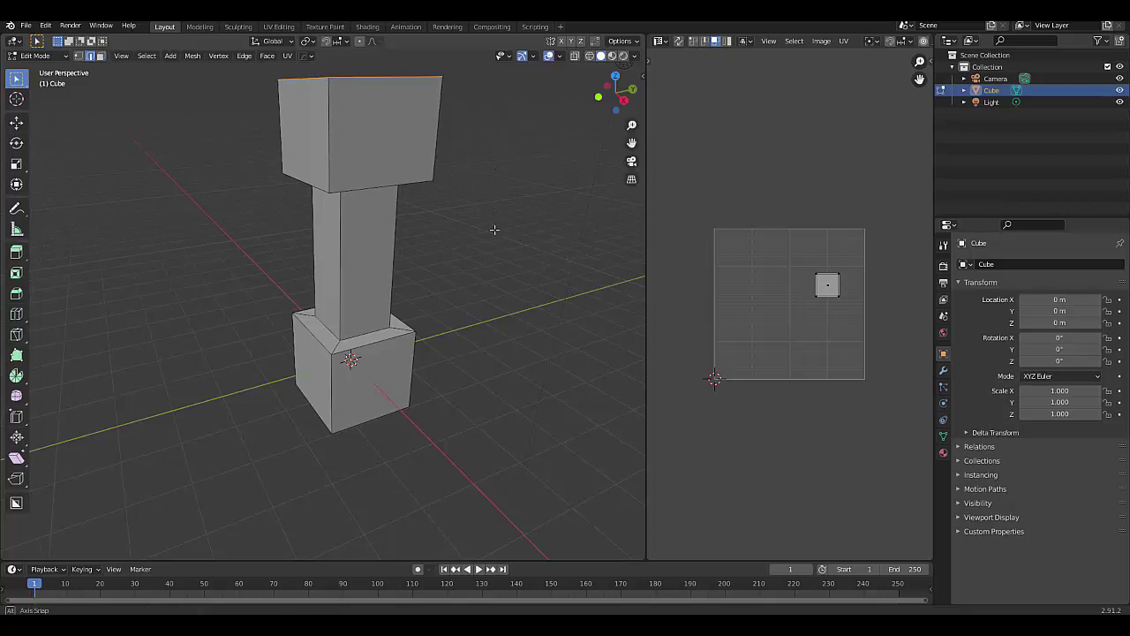
middle_drag(494, 229, 506, 255)
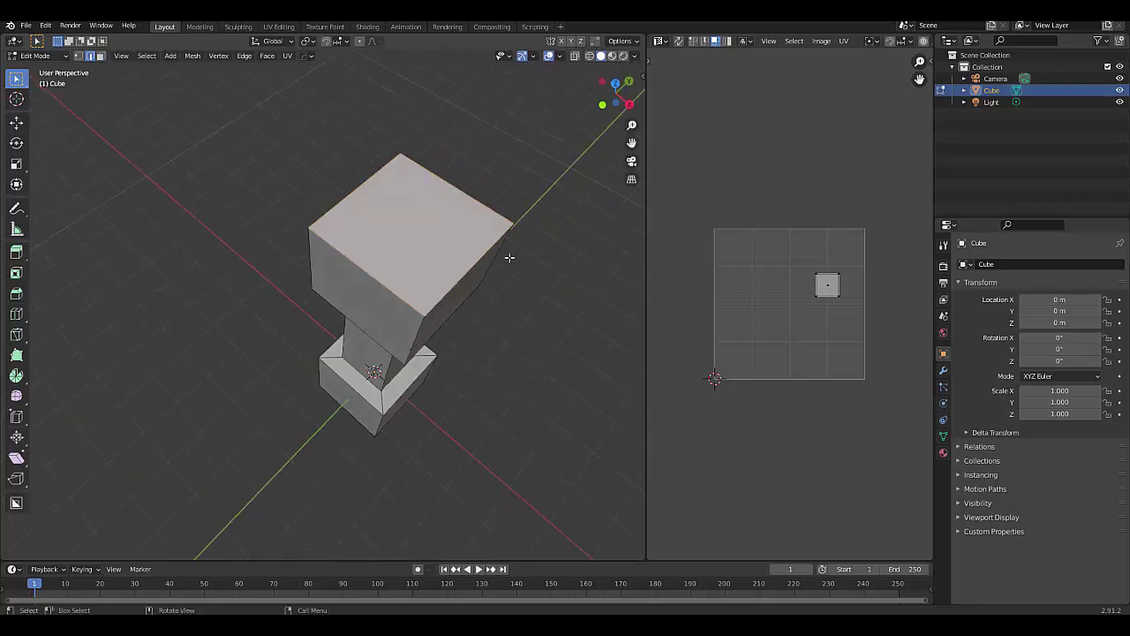
key(ctrl+b)
click(528, 322)
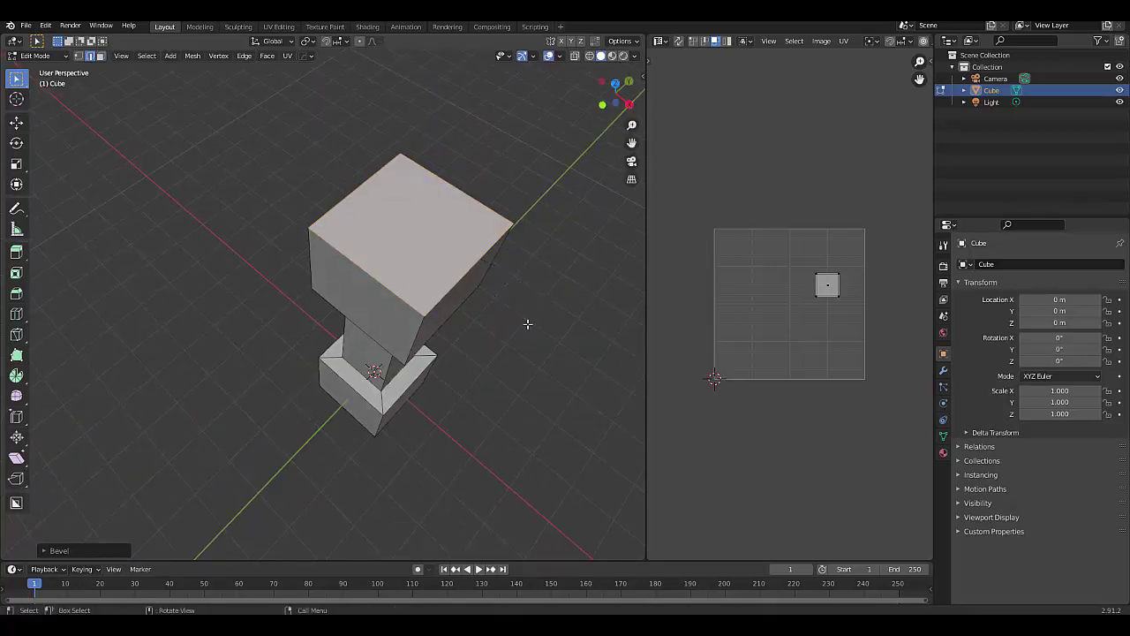
Select the top block's four upper edges and start a bevel on them
click(363, 268)
middle_drag(363, 268, 365, 237)
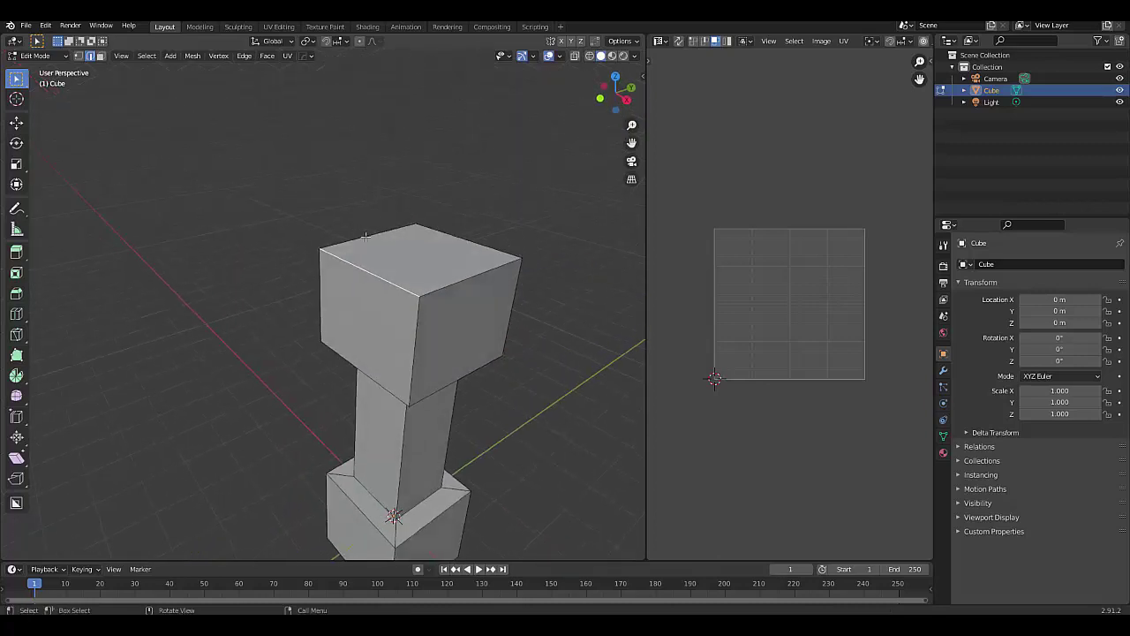
shift+click(459, 280)
shift+click(474, 244)
shift+click(381, 235)
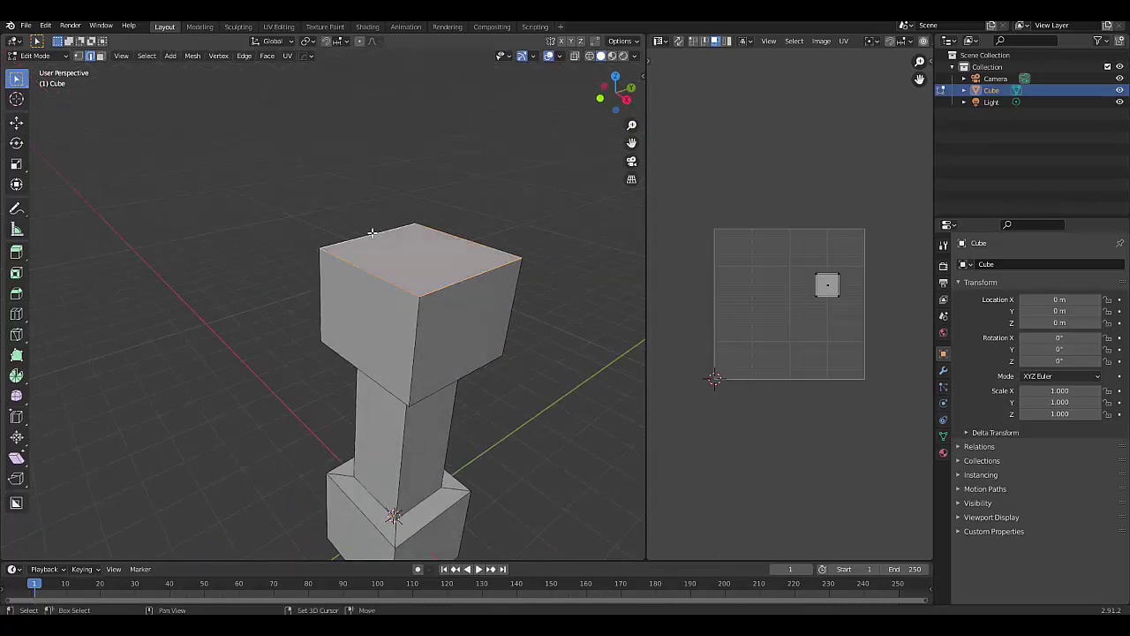
key(ctrl+b)
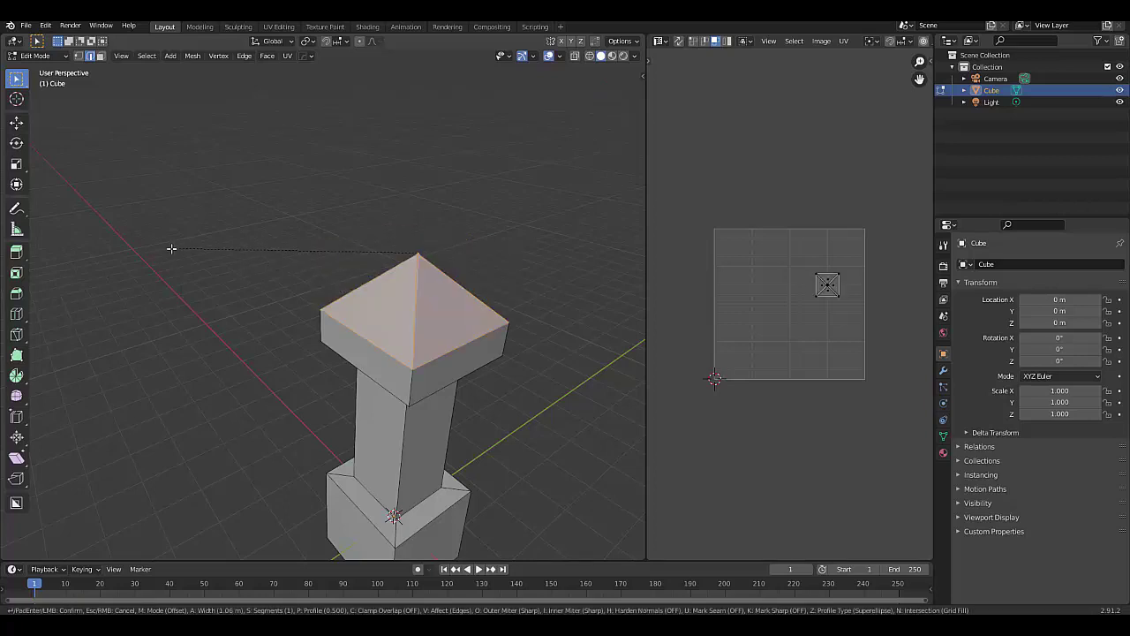
Confirm the narrower chamfer on the pillar's cap and view the pillar from the front
click(212, 247)
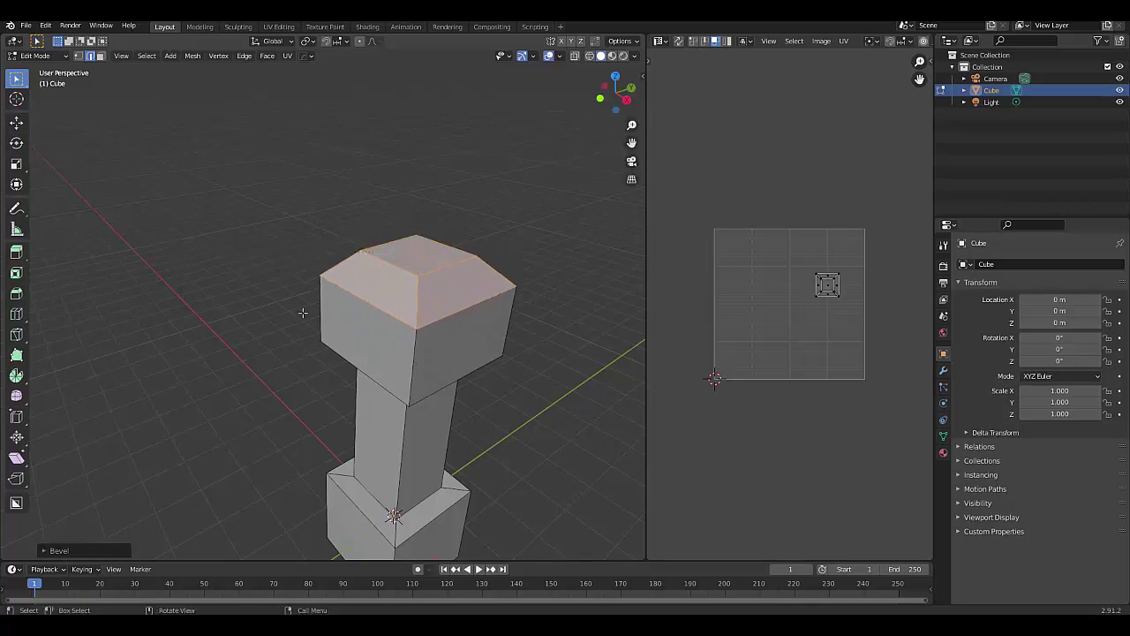
middle_drag(305, 313, 353, 433)
scroll(354, 433, down, 2)
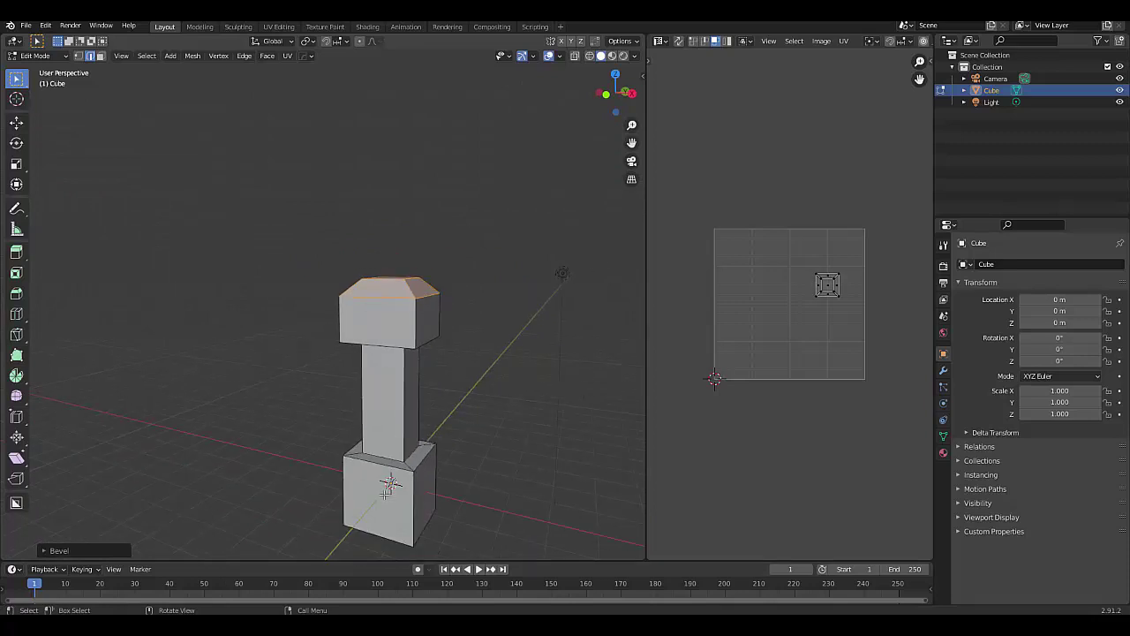
scroll(350, 433, up, 1)
Bevel the bottom block's top edge loop with 3 segments, about 0.24 m wide
key(alt+a)
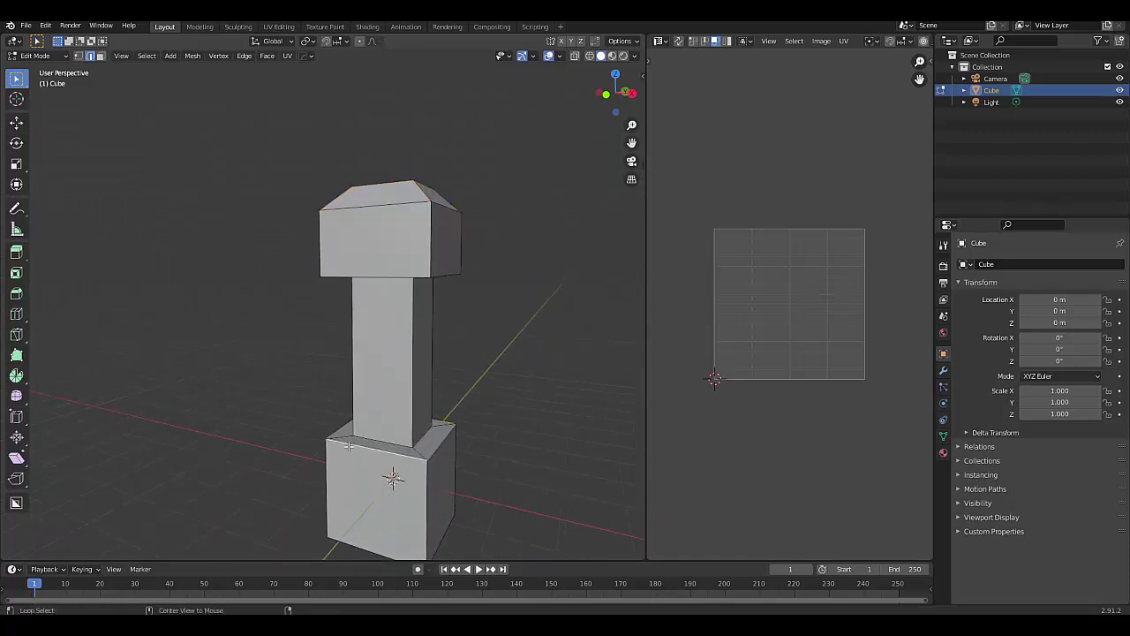
alt+click(188, 453)
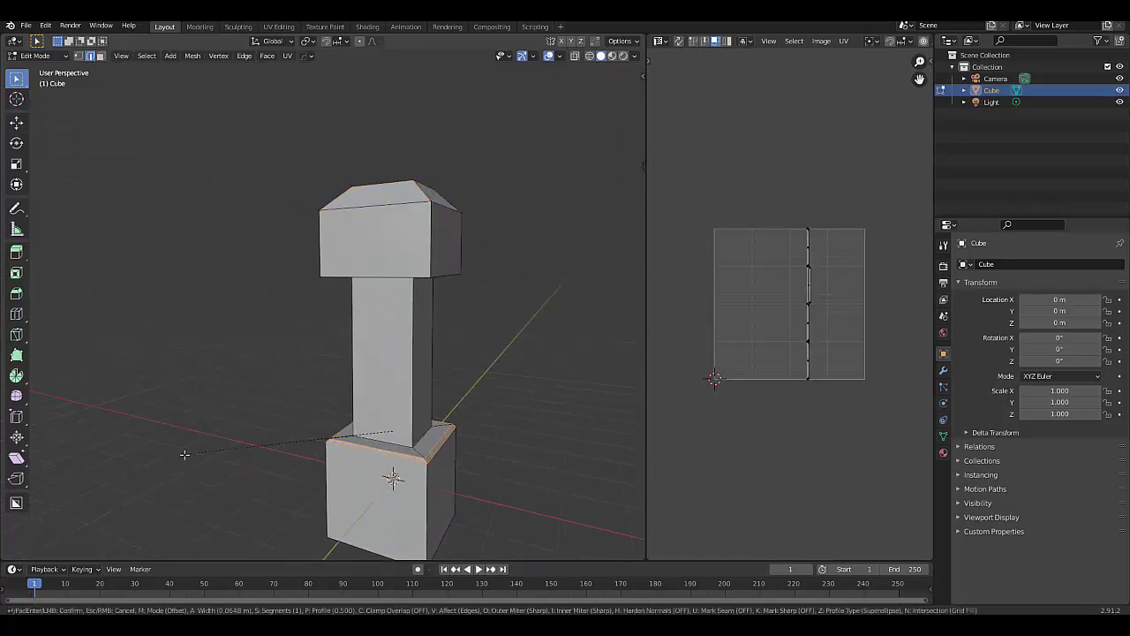
key(ctrl+b)
scroll(179, 457, up, 2)
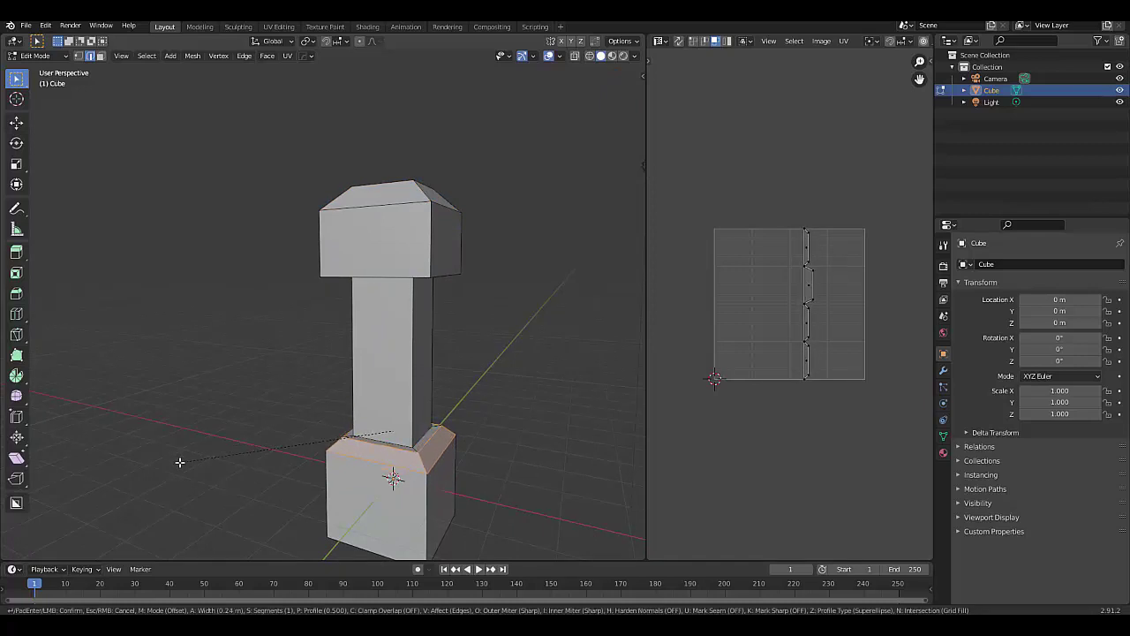
click(179, 462)
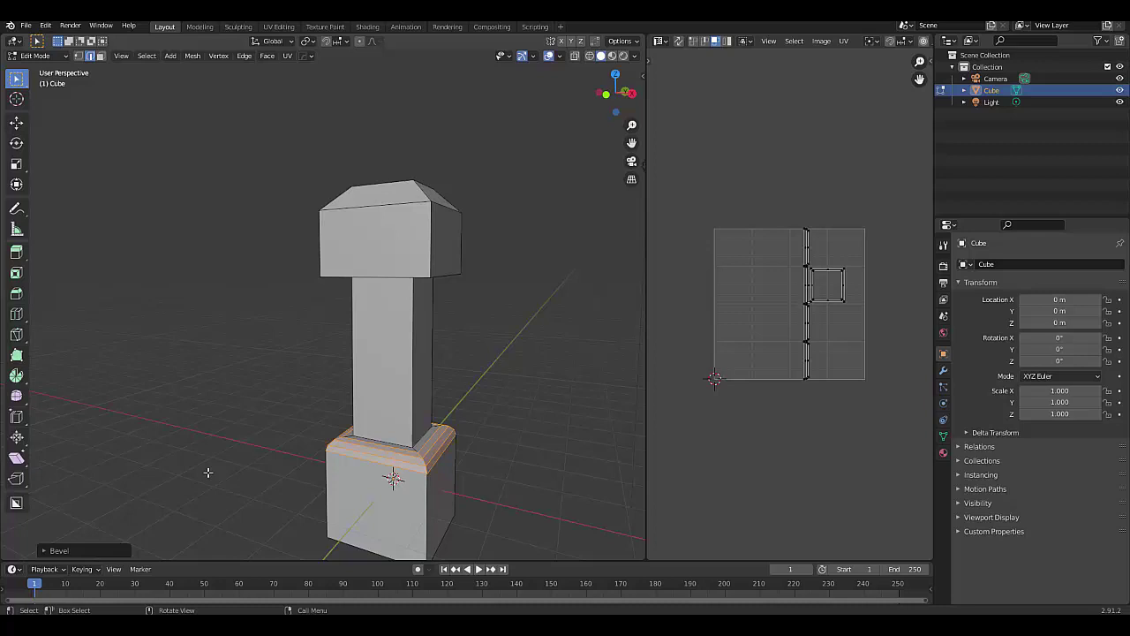
middle_drag(208, 472, 302, 459)
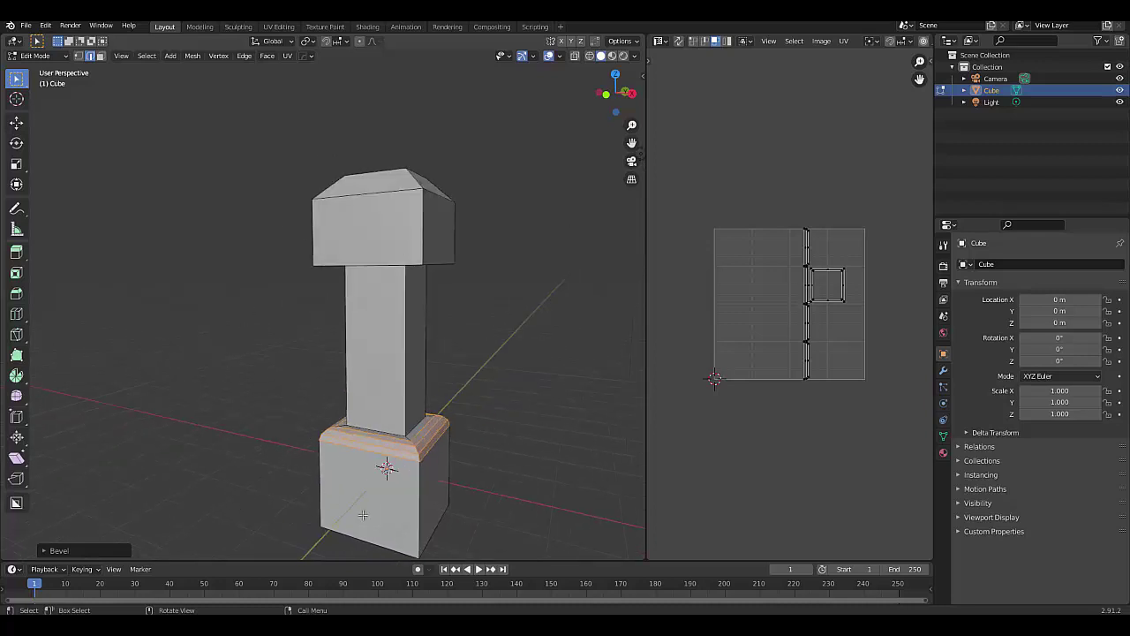
key(shift+Tab)
Enable X-ray and box-select the entire pillar mesh
click(589, 55)
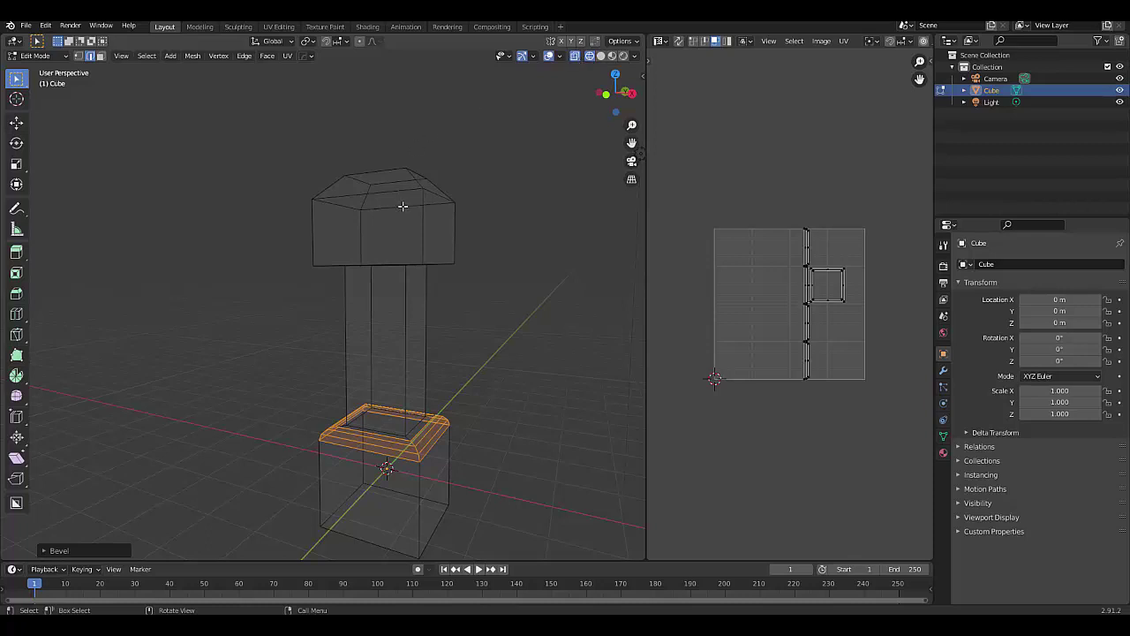
scroll(254, 128, down, 1)
drag(253, 128, 494, 562)
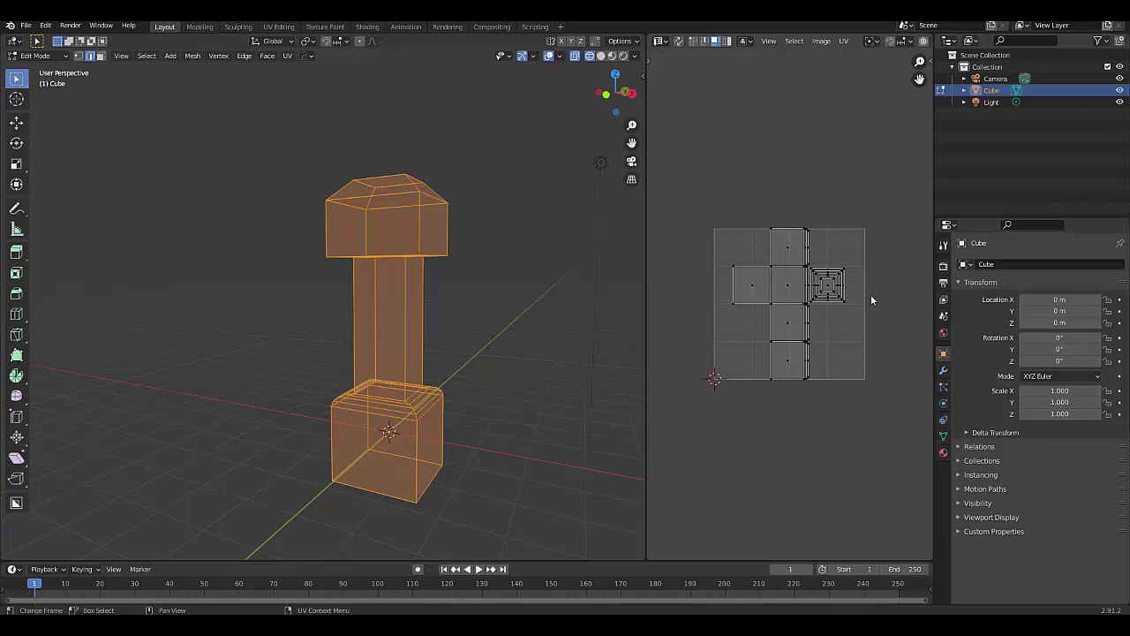
scroll(870, 294, up, 3)
scroll(877, 288, down, 3)
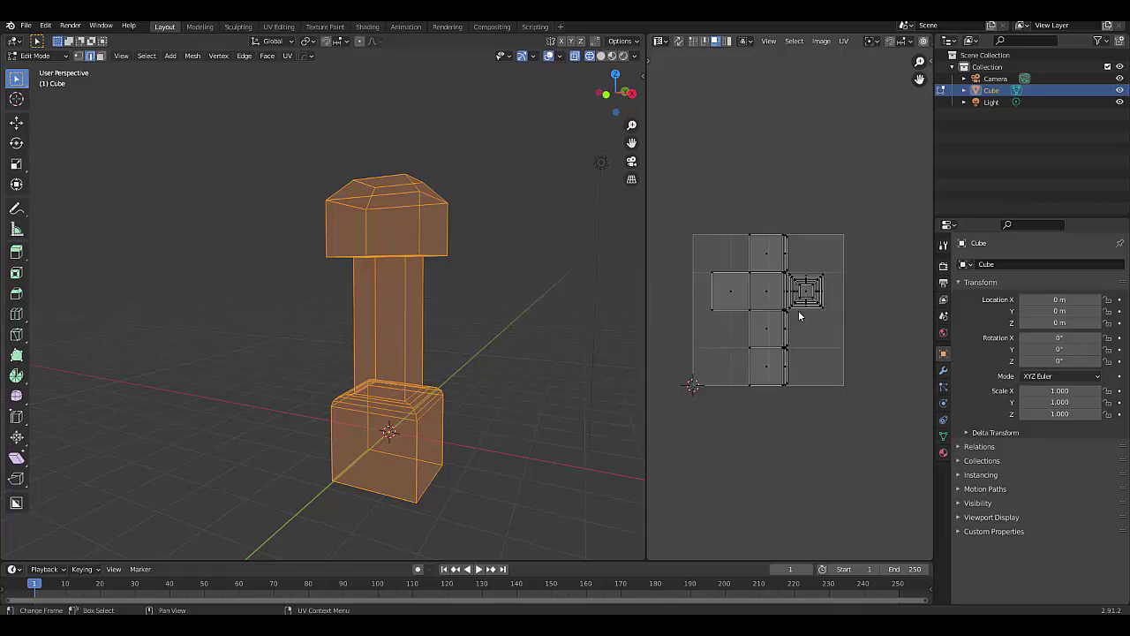
scroll(798, 310, up, 2)
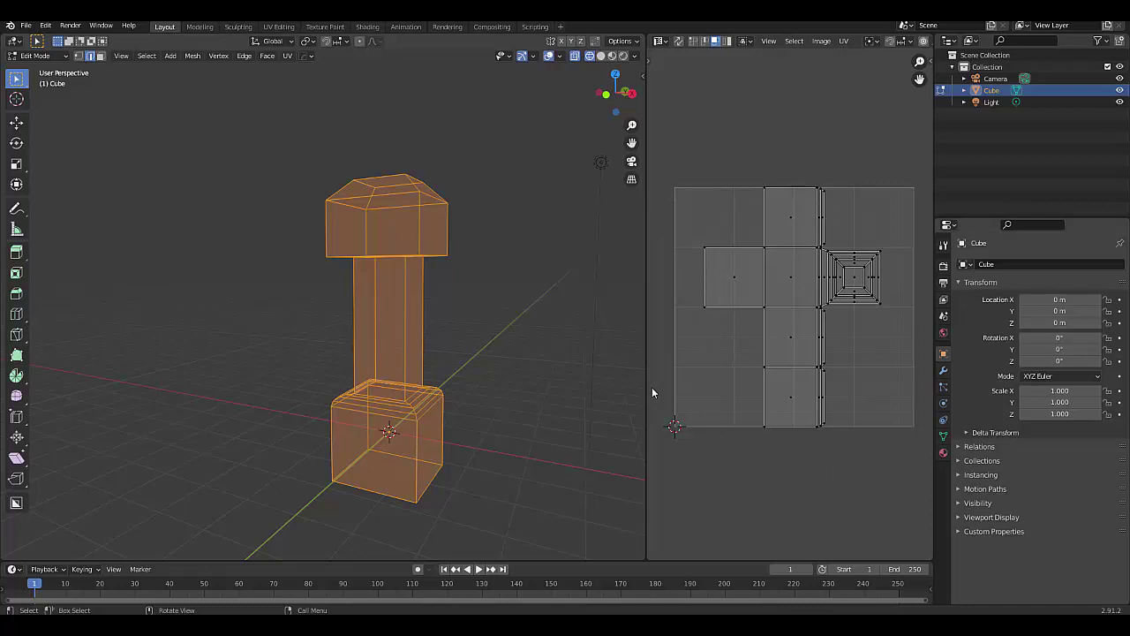
scroll(727, 445, down, 2)
scroll(741, 388, up, 2)
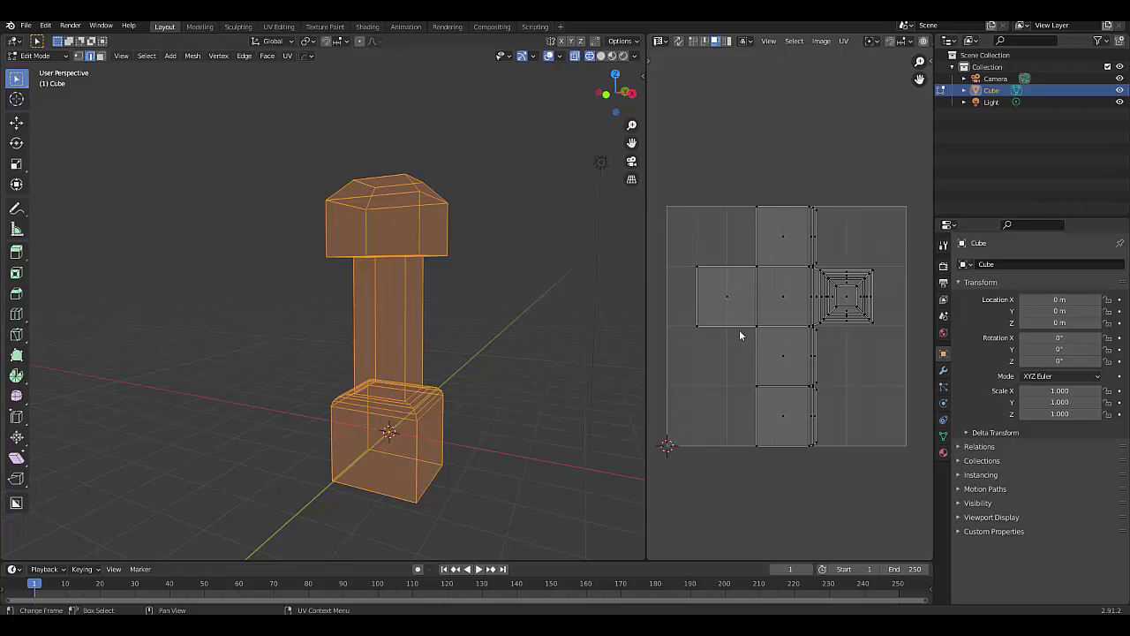
scroll(722, 297, down, 1)
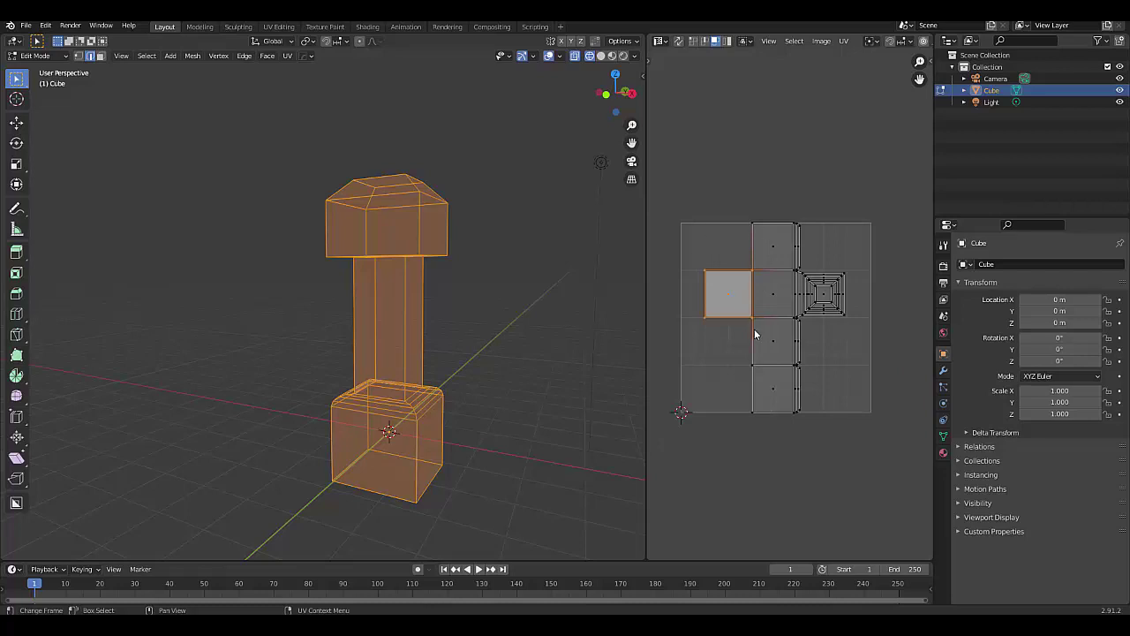
scroll(755, 334, up, 2)
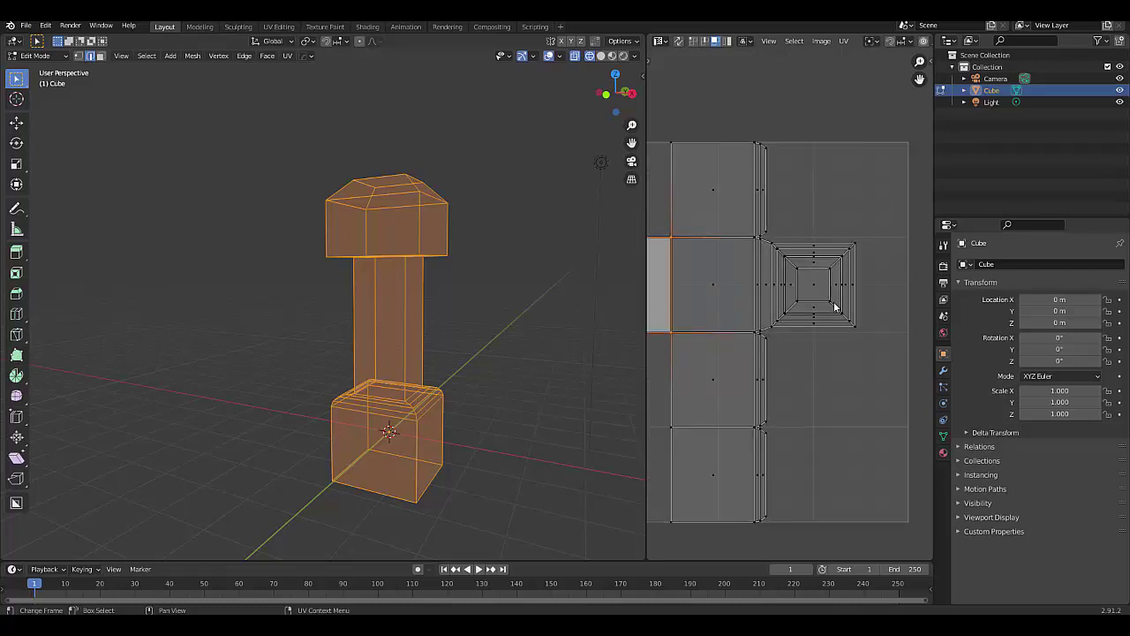
scroll(724, 307, down, 4)
Unwrap the selected pillar mesh with Smart UV Project at the 66° angle limit
key(u)
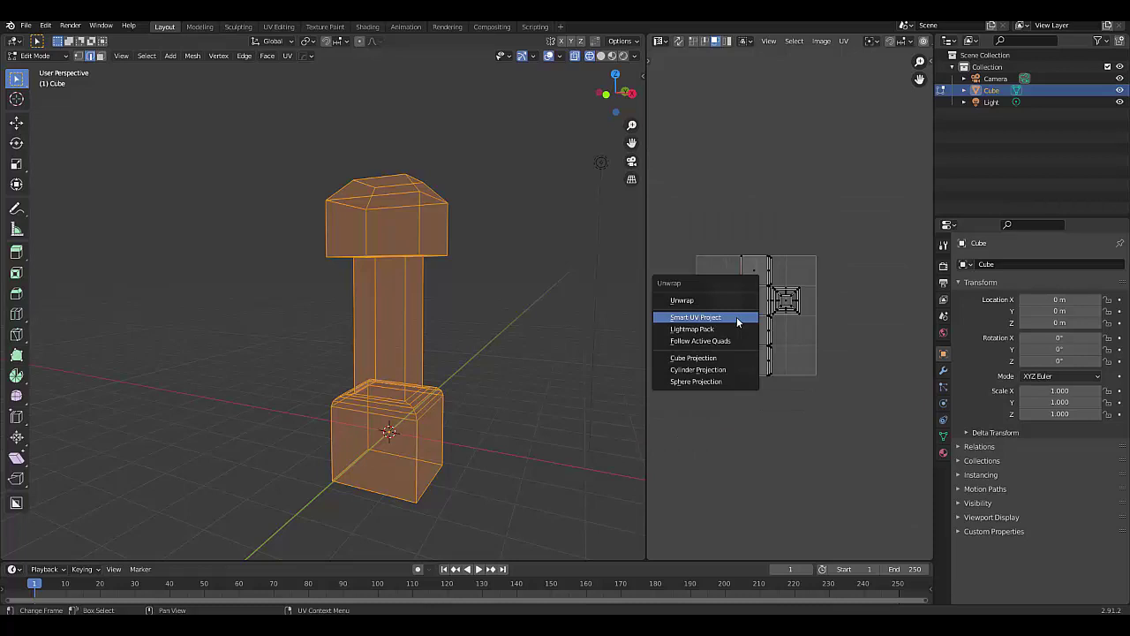
click(726, 316)
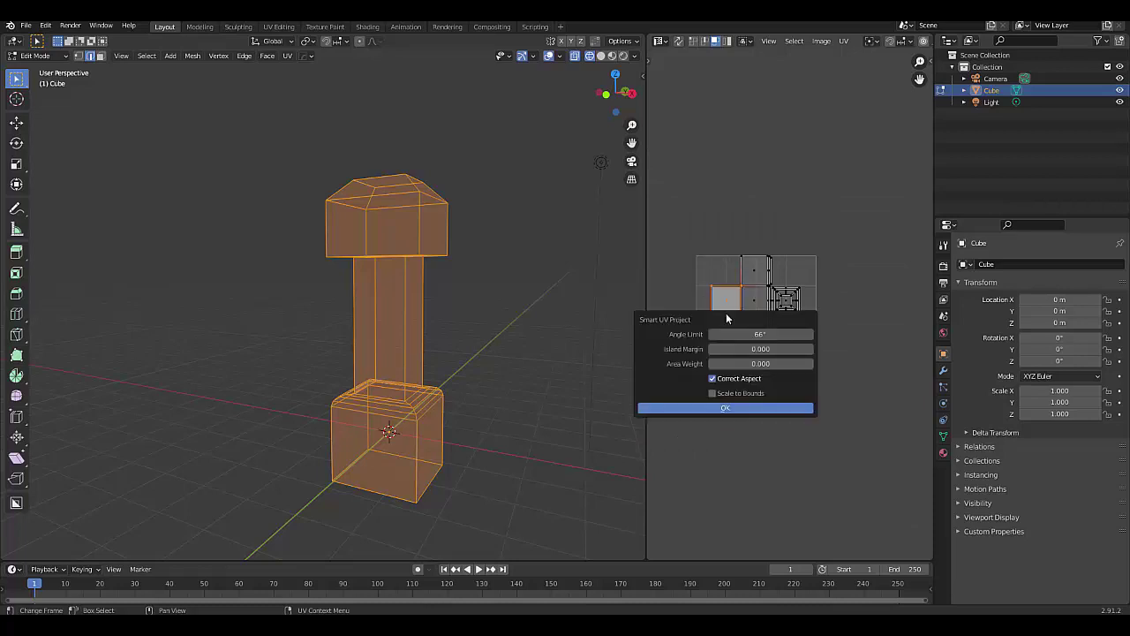
click(719, 408)
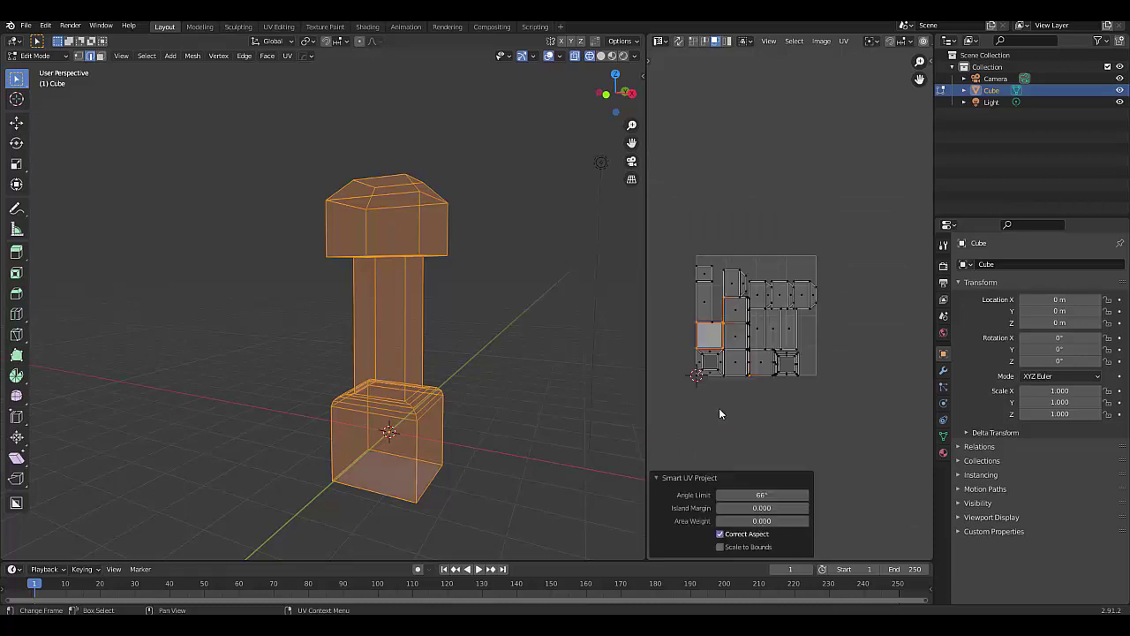
Unwrap the UVs with Follow Active Quads, using the top-left UV face as reference
click(704, 275)
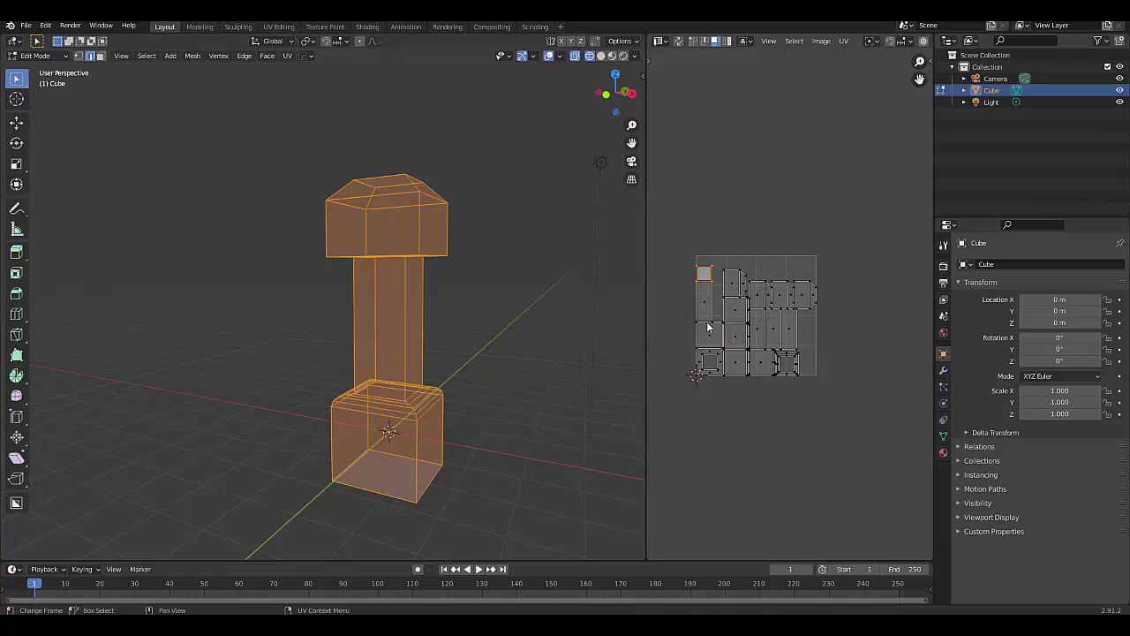
key(u)
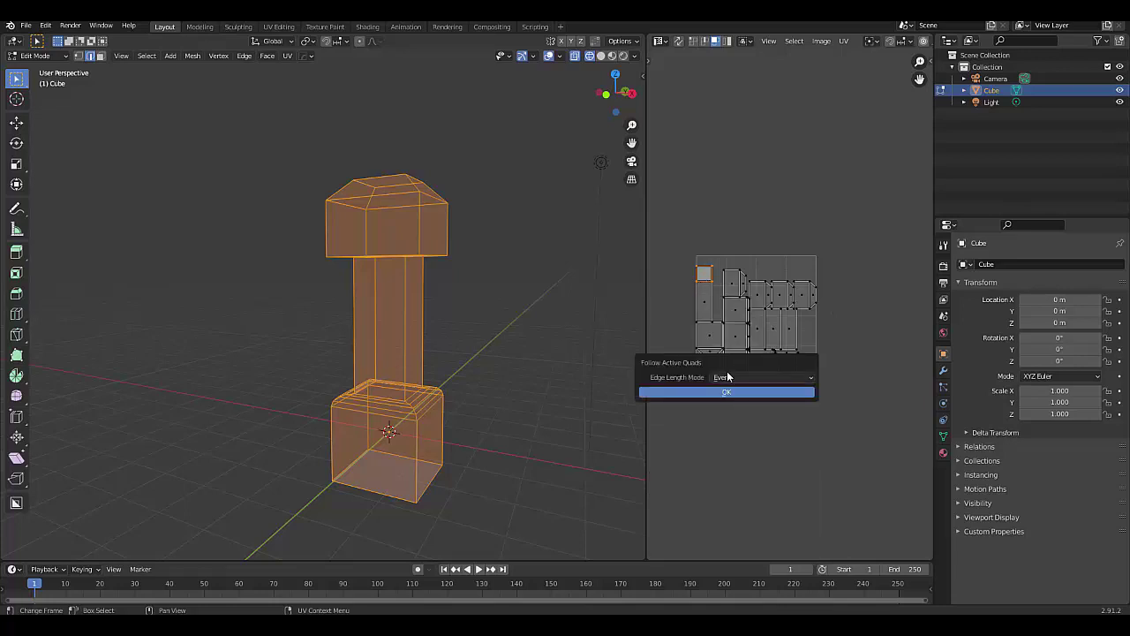
click(727, 391)
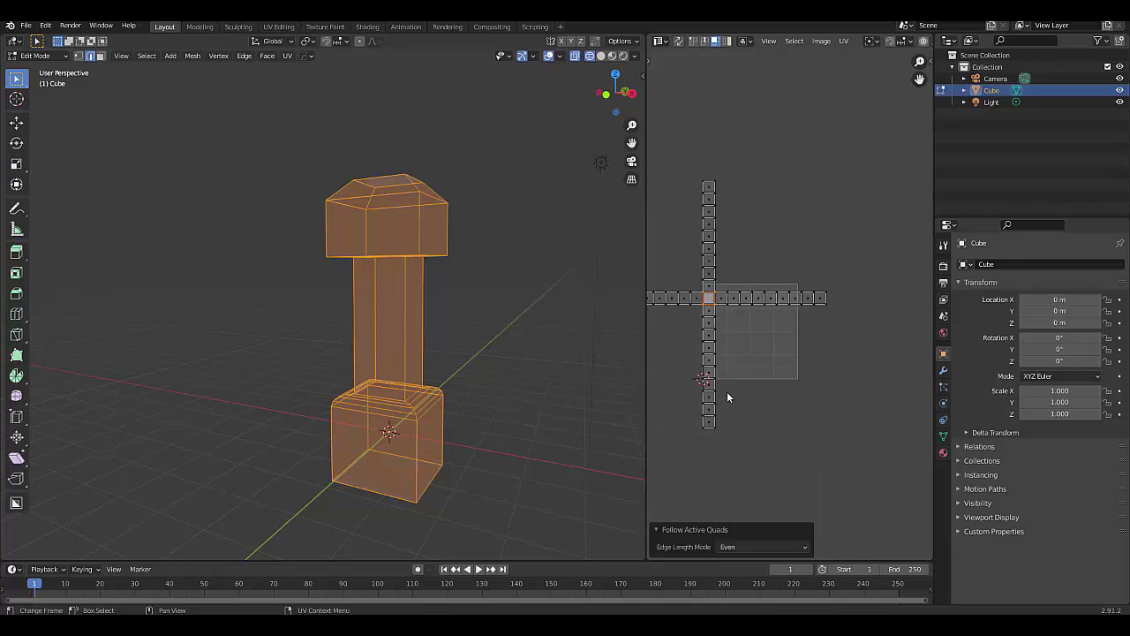
scroll(726, 392, down, 2)
scroll(792, 389, down, 2)
scroll(739, 355, up, 1)
scroll(797, 346, up, 2)
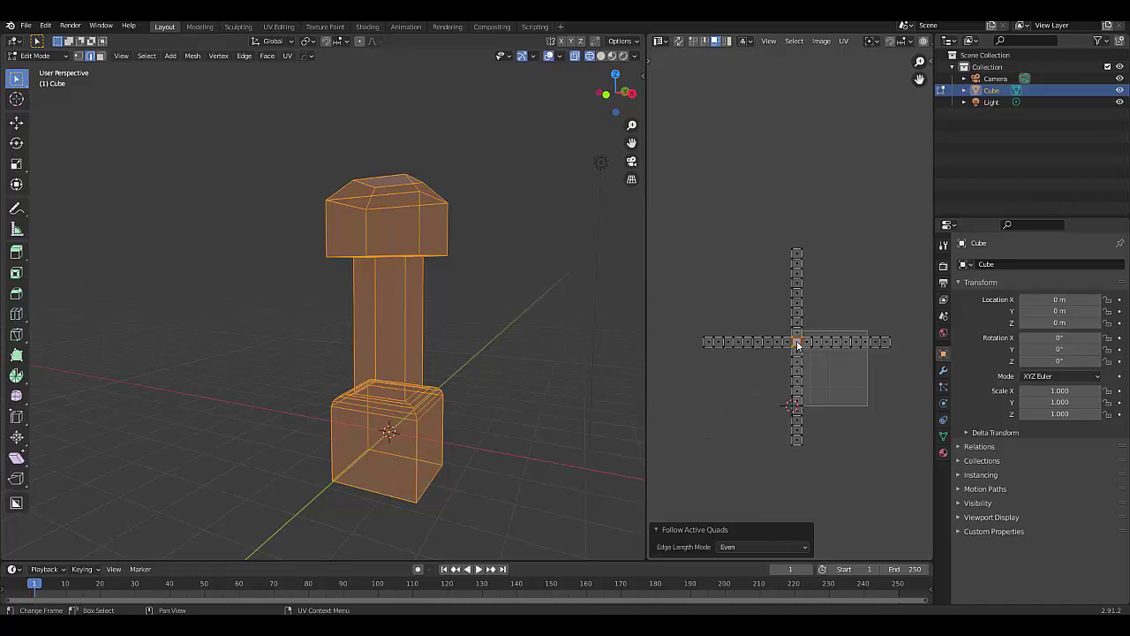
scroll(797, 344, up, 2)
scroll(746, 347, down, 3)
scroll(742, 346, up, 2)
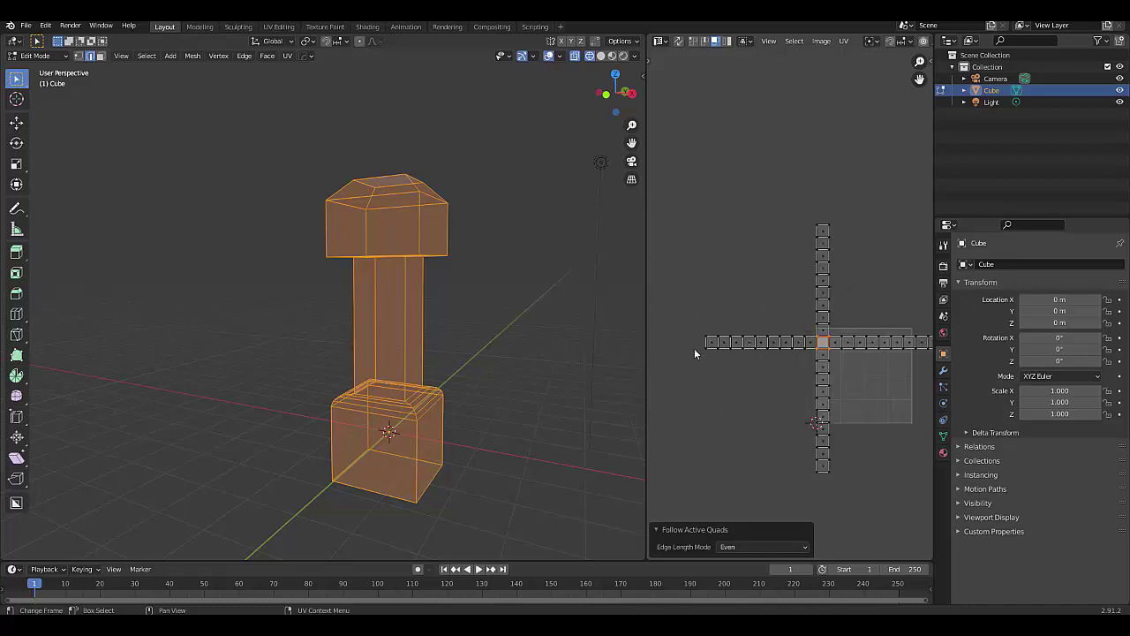
Re-run the Follow Active Quads unwrap from the face at the strip's left end
click(713, 342)
key(u)
click(736, 383)
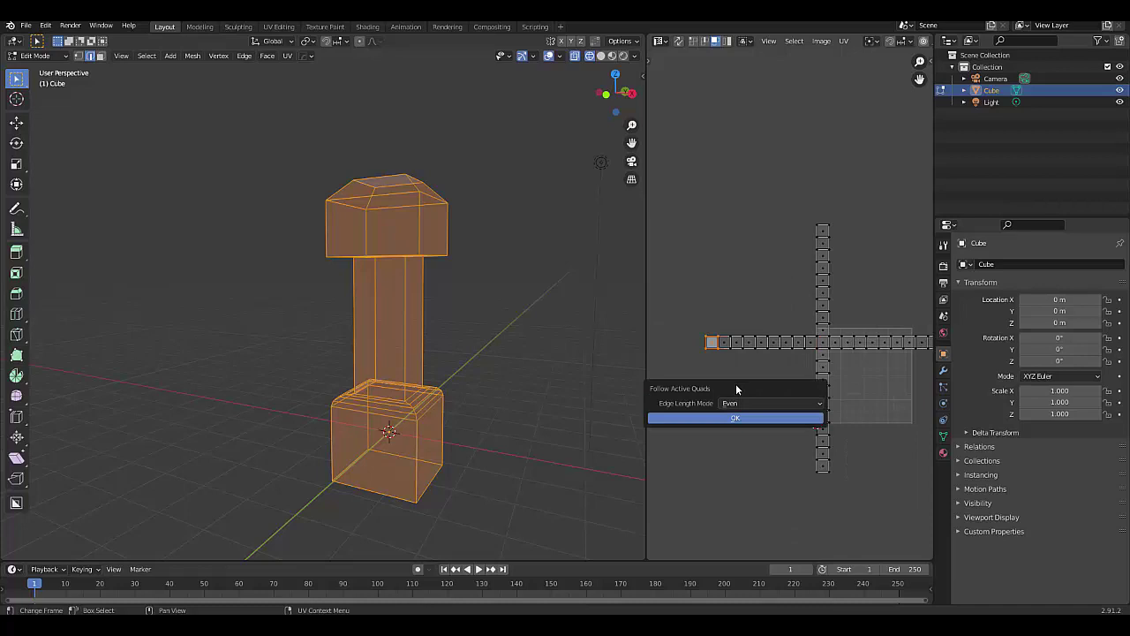
click(737, 420)
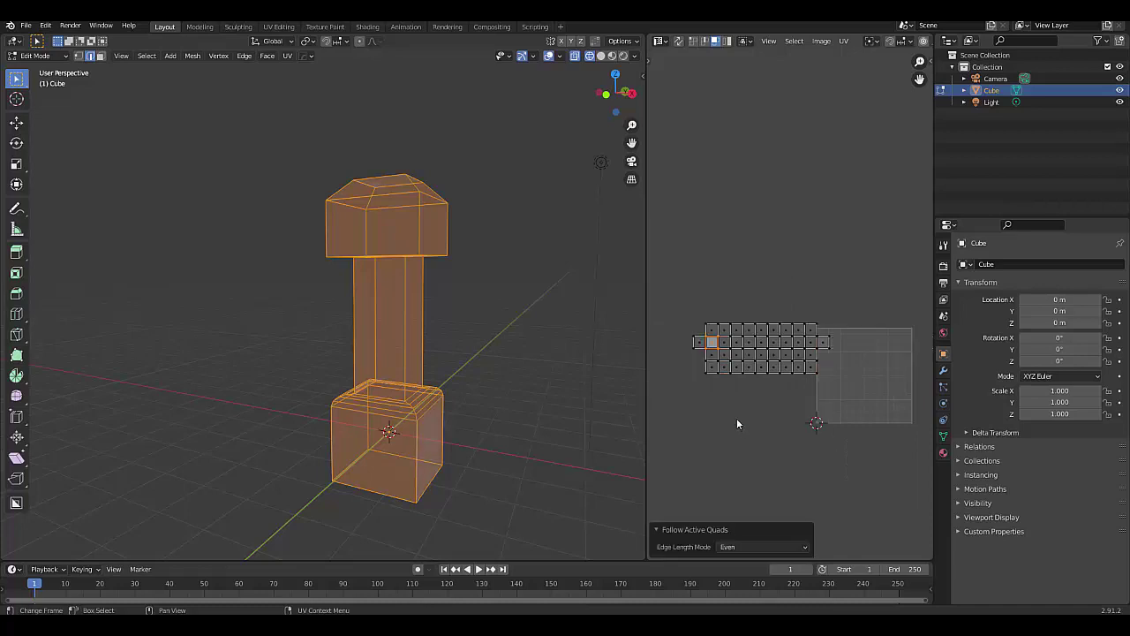
Set the unwrap's Edge Length Mode to Length Average after trying Length and Even
click(735, 546)
click(745, 570)
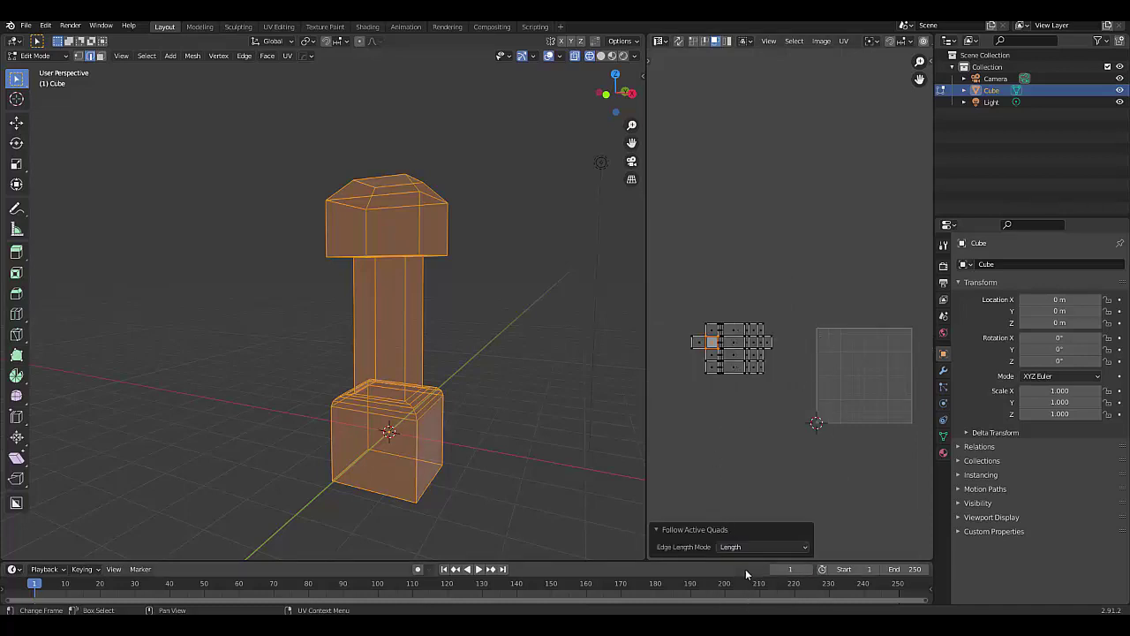
click(752, 547)
click(750, 587)
click(743, 547)
click(743, 562)
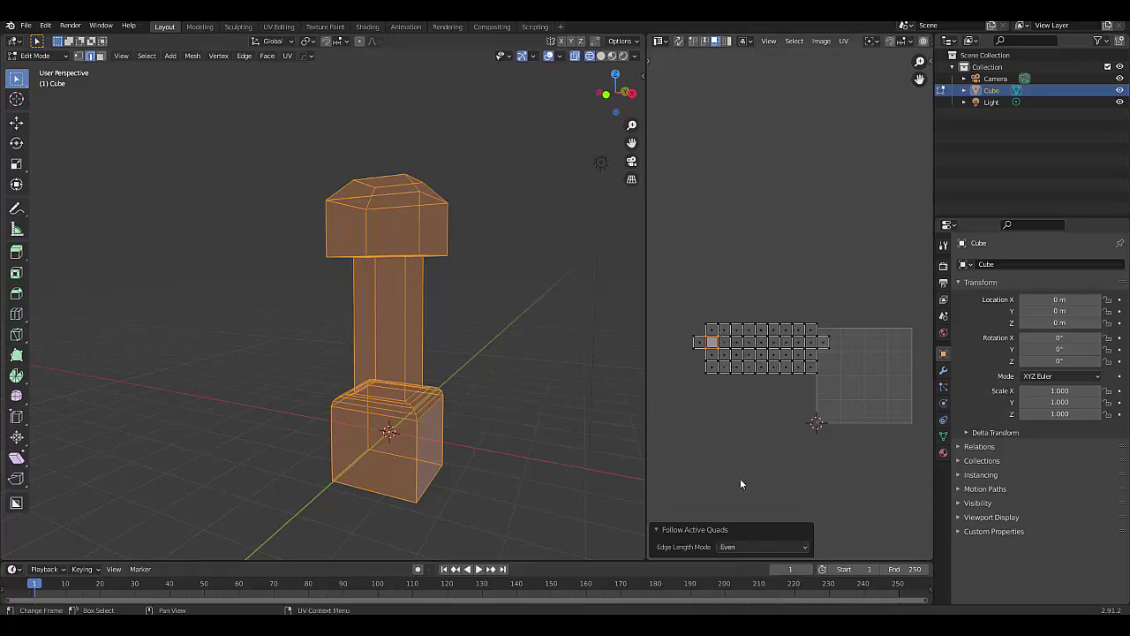
click(733, 546)
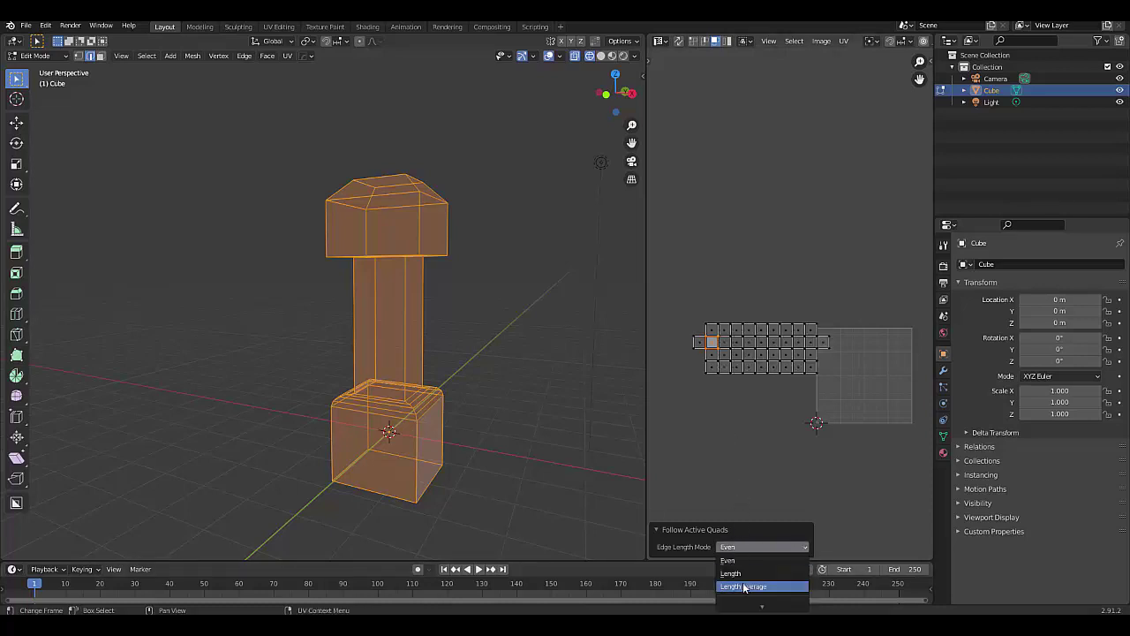
click(747, 587)
Move all UV islands into the 0–1 UV tile, shifting them 1.3828 in X and −0.31624 in Y
drag(678, 298, 807, 422)
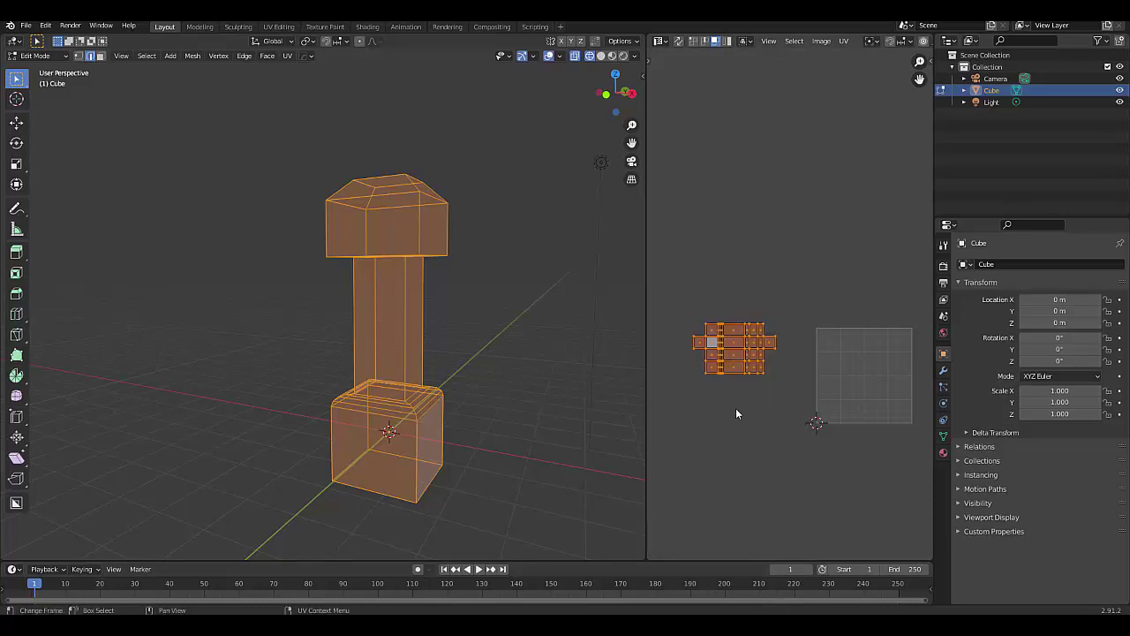
scroll(805, 424, down, 2)
scroll(746, 386, up, 2)
key(g)
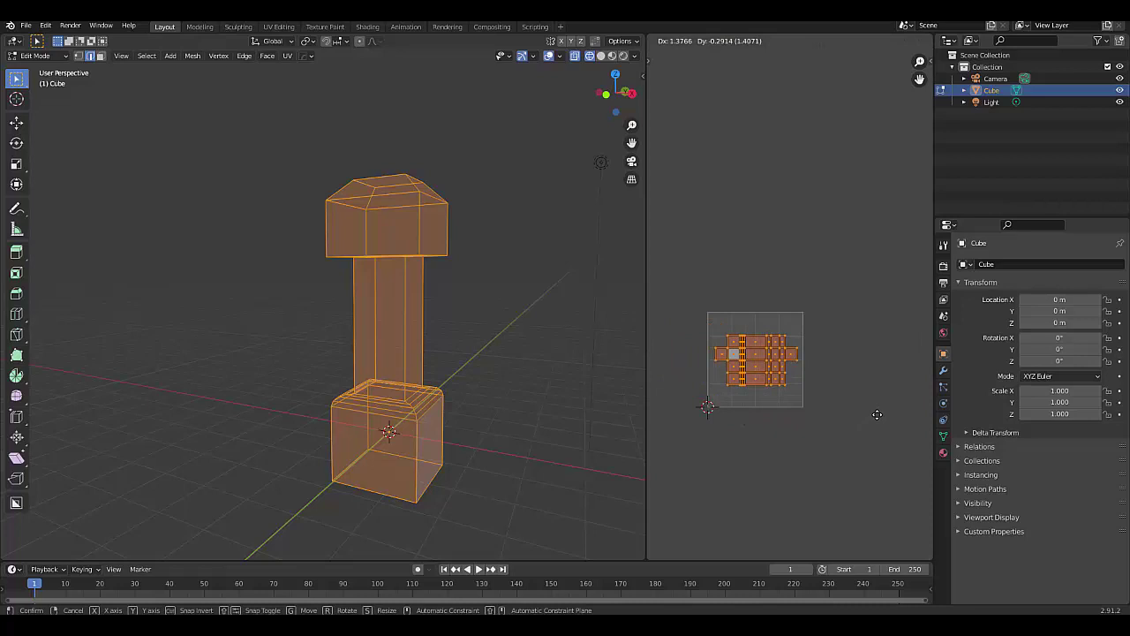
click(868, 411)
Widen the UV Editor so it fills most of the window
scroll(798, 366, up, 3)
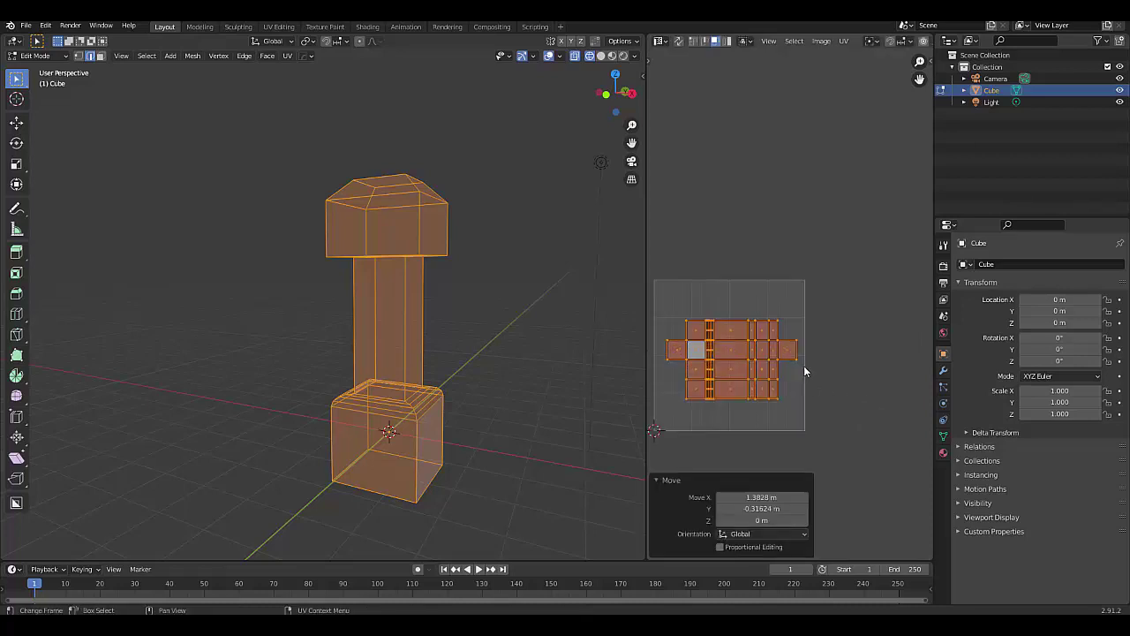
scroll(779, 380, down, 2)
scroll(687, 384, up, 2)
scroll(809, 387, up, 1)
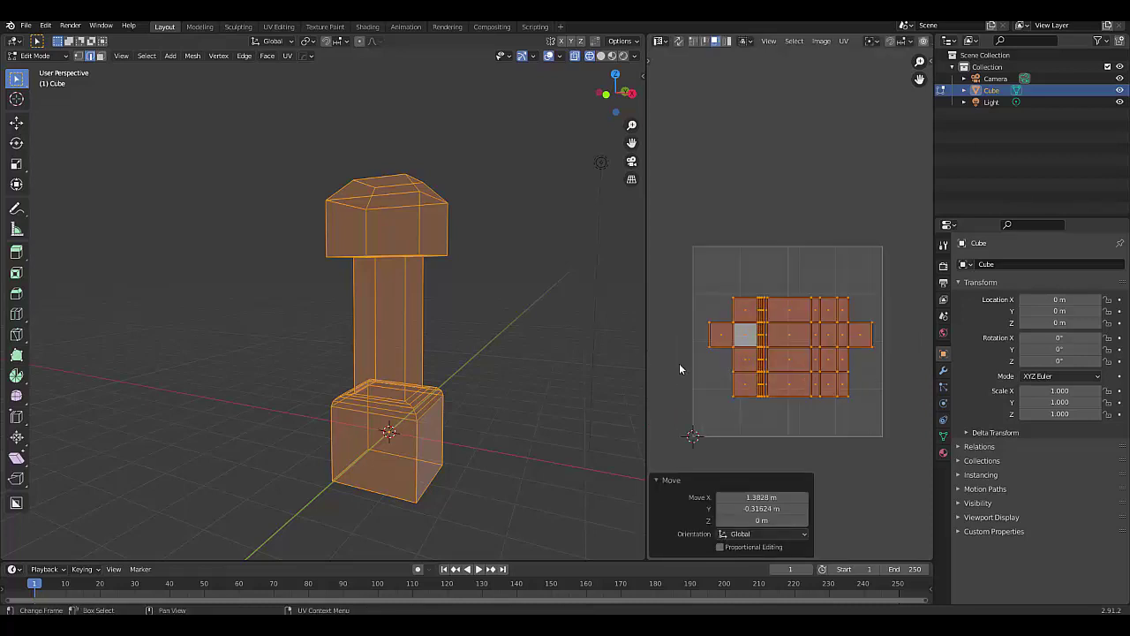
drag(648, 363, 182, 358)
Scale up the UV islands and shift them slightly within the UV tile
scroll(539, 357, up, 2)
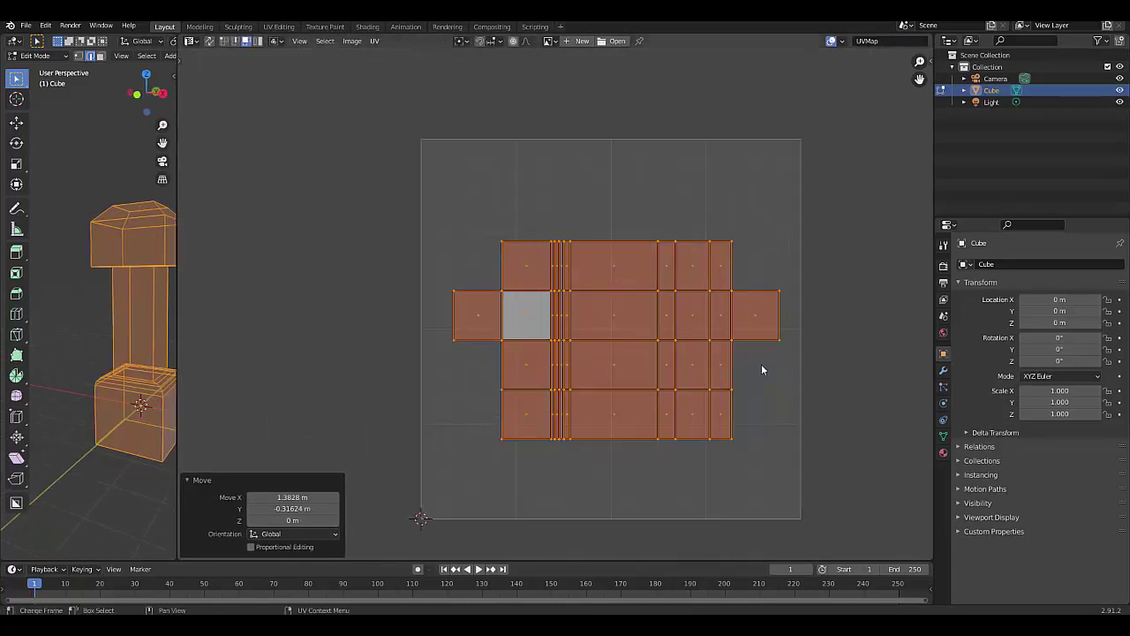
key(s)
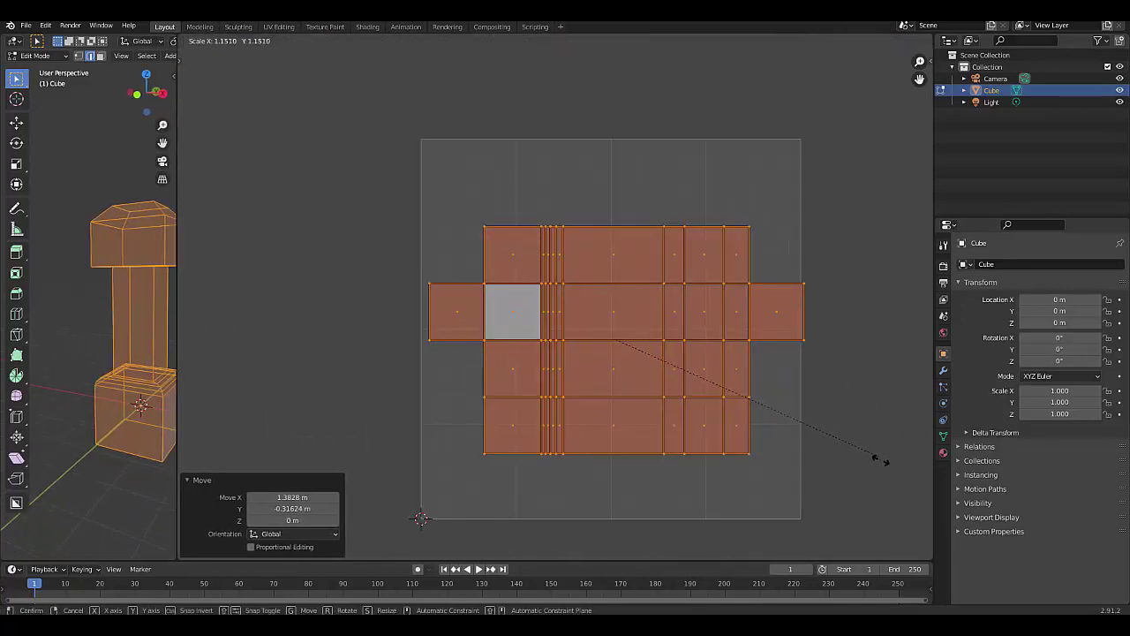
click(873, 451)
key(g)
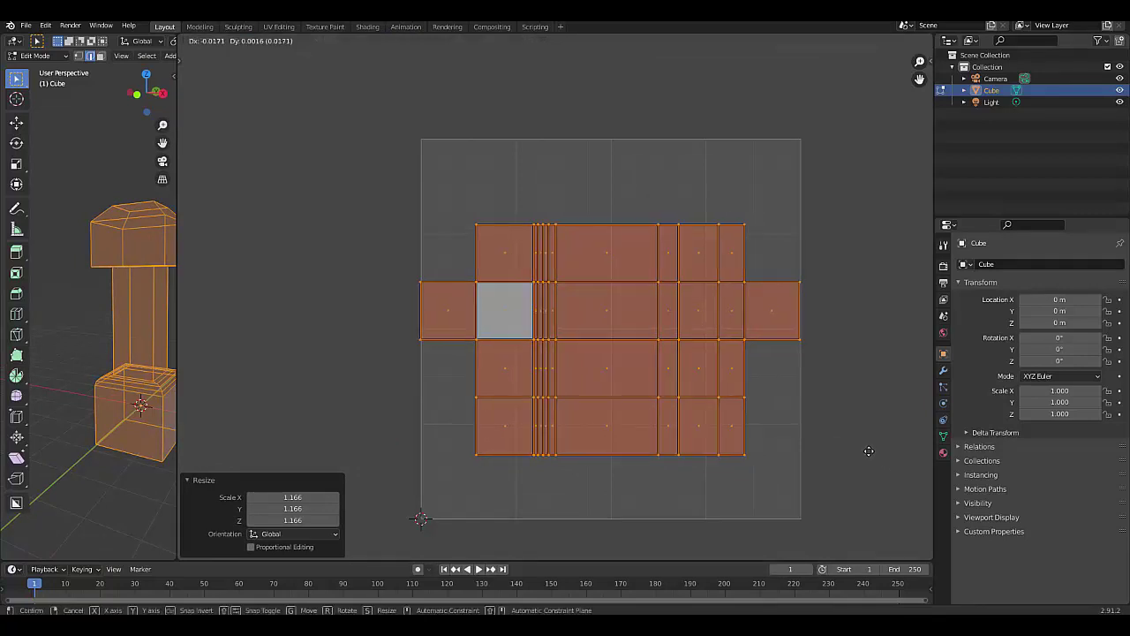
click(868, 455)
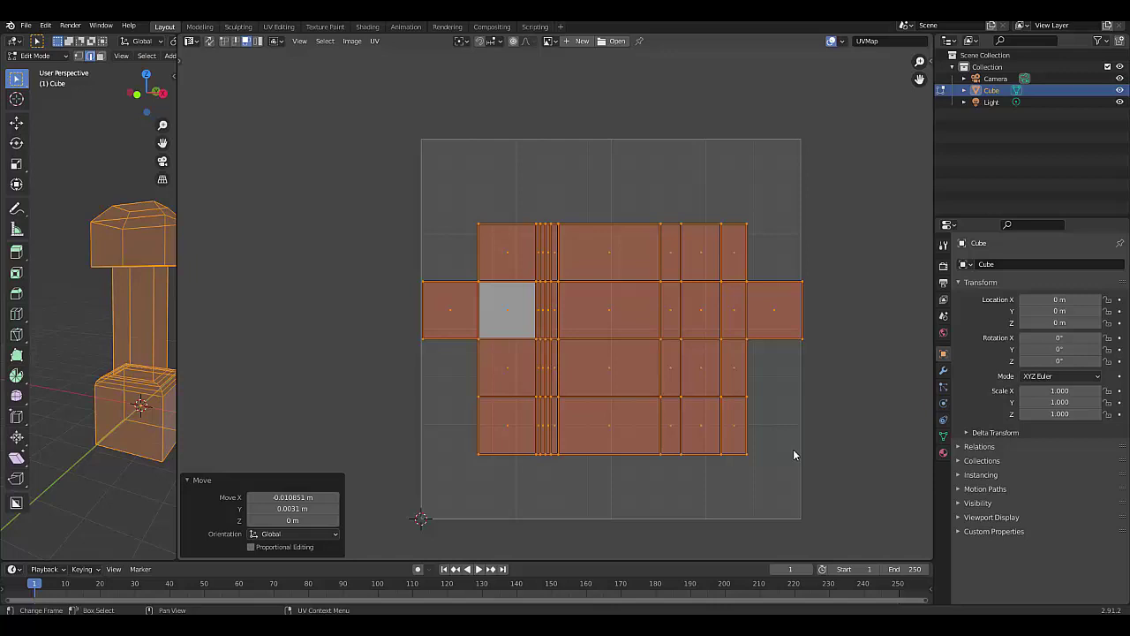
Stretch the islands 1.636 along Y and move them 0.029454 up to the tile's top edge
key(s)
key(y)
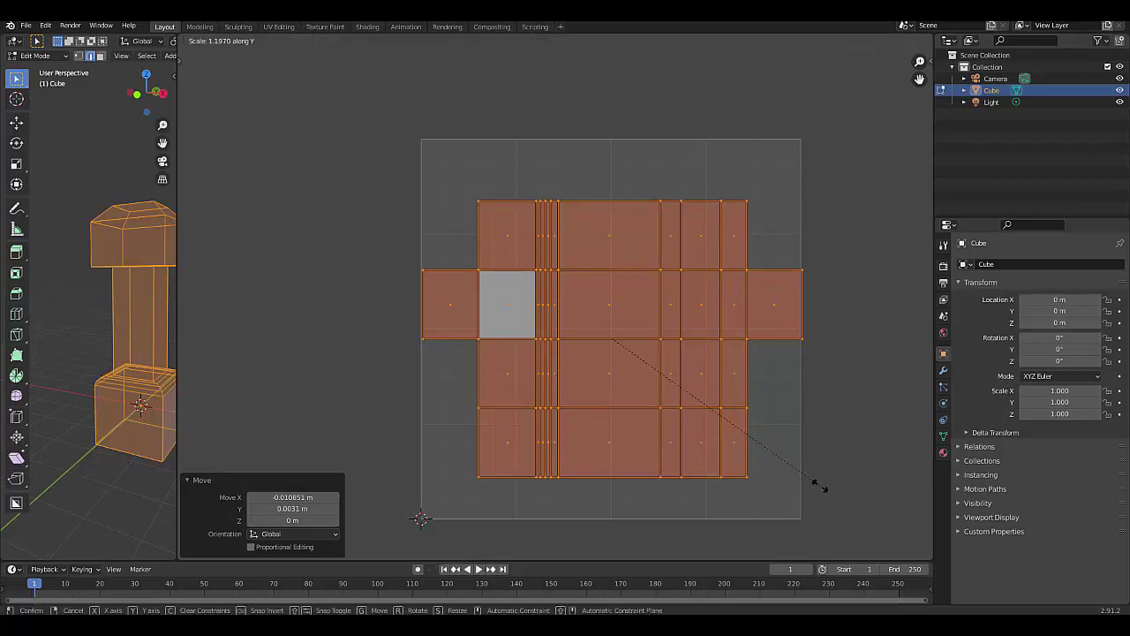
key(Escape)
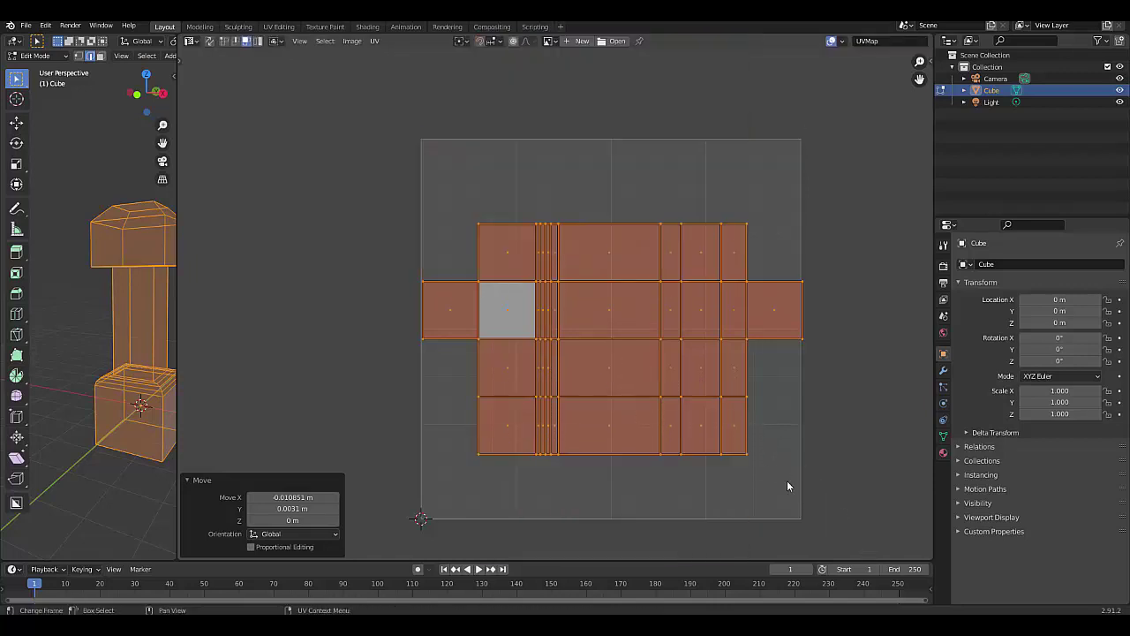
key(s)
key(y)
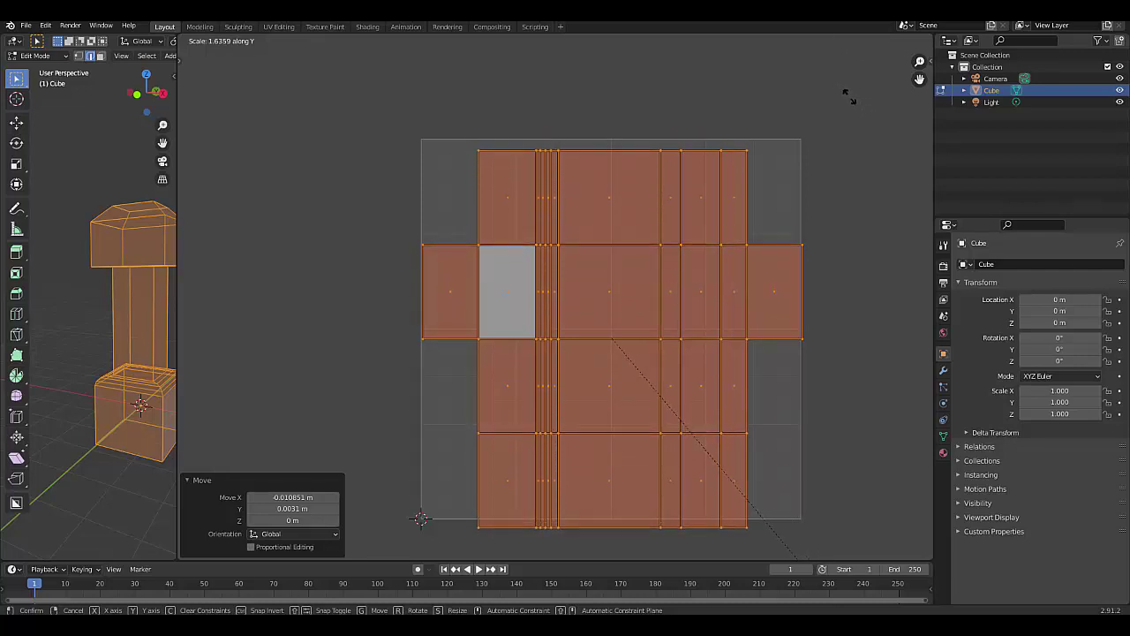
click(849, 100)
key(g)
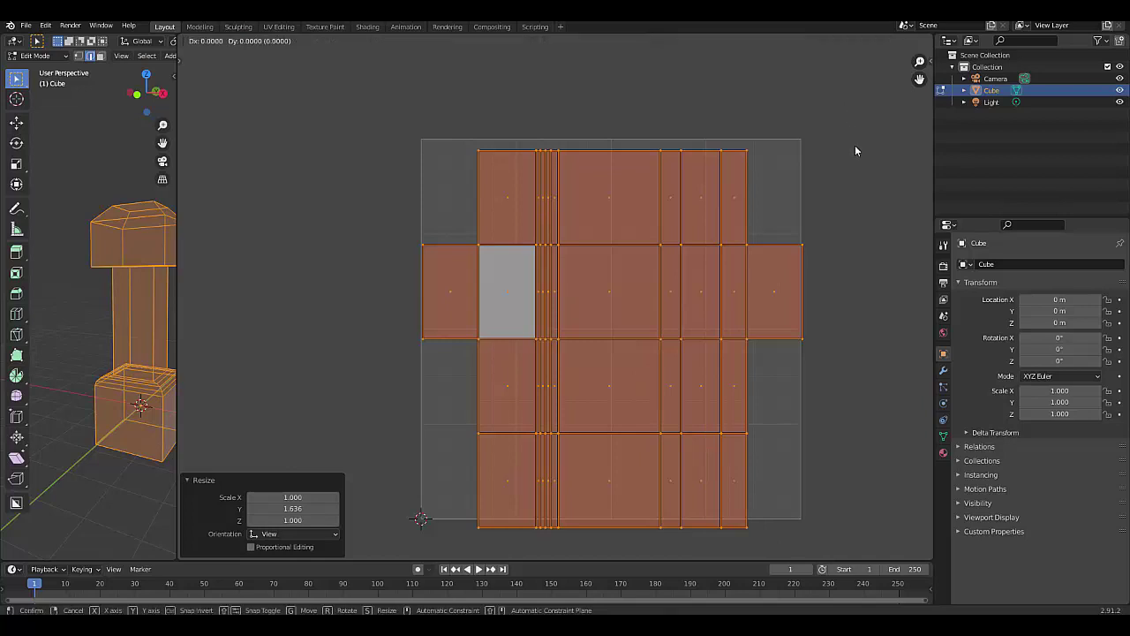
key(y)
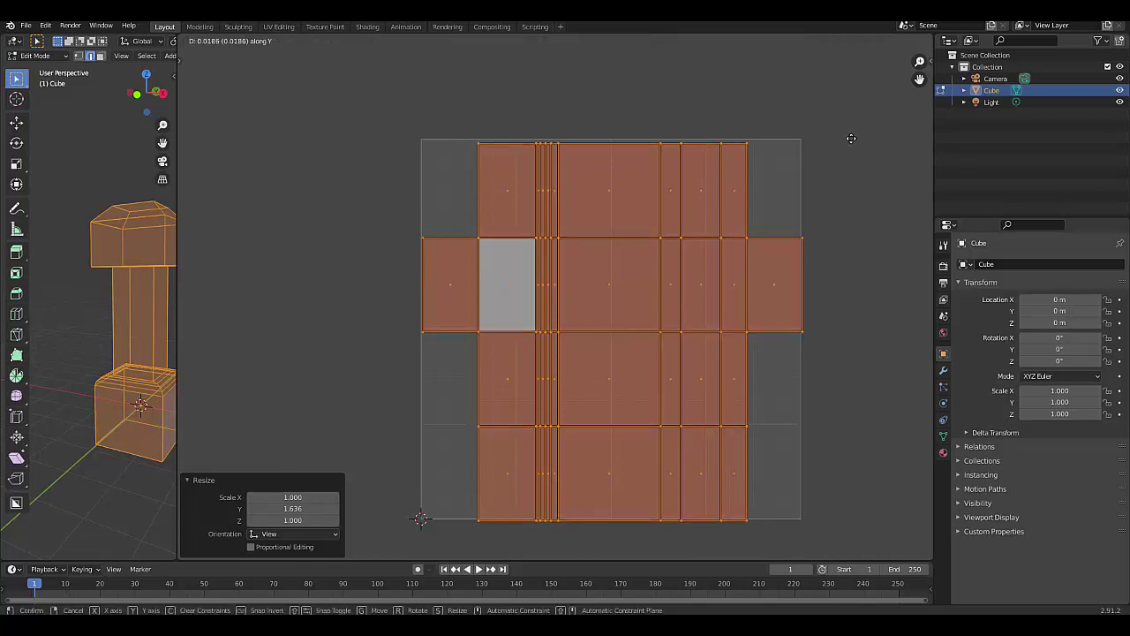
click(847, 138)
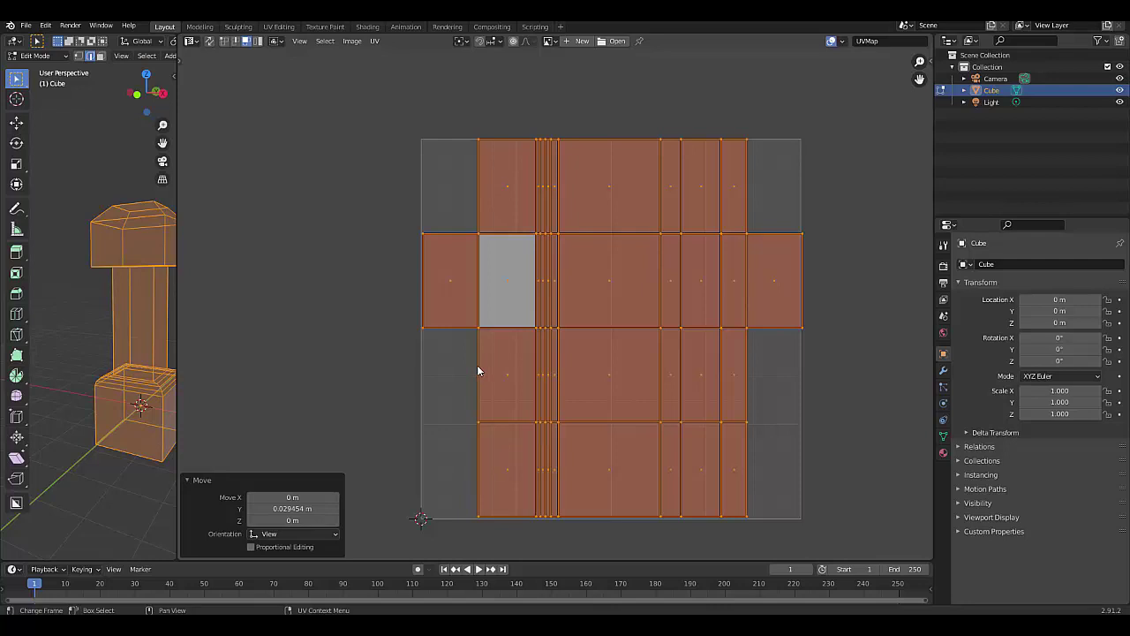
Repack the pillar's UVs with Lightmap Pack and widen the 3D Viewport beside the UV Editor
click(491, 471)
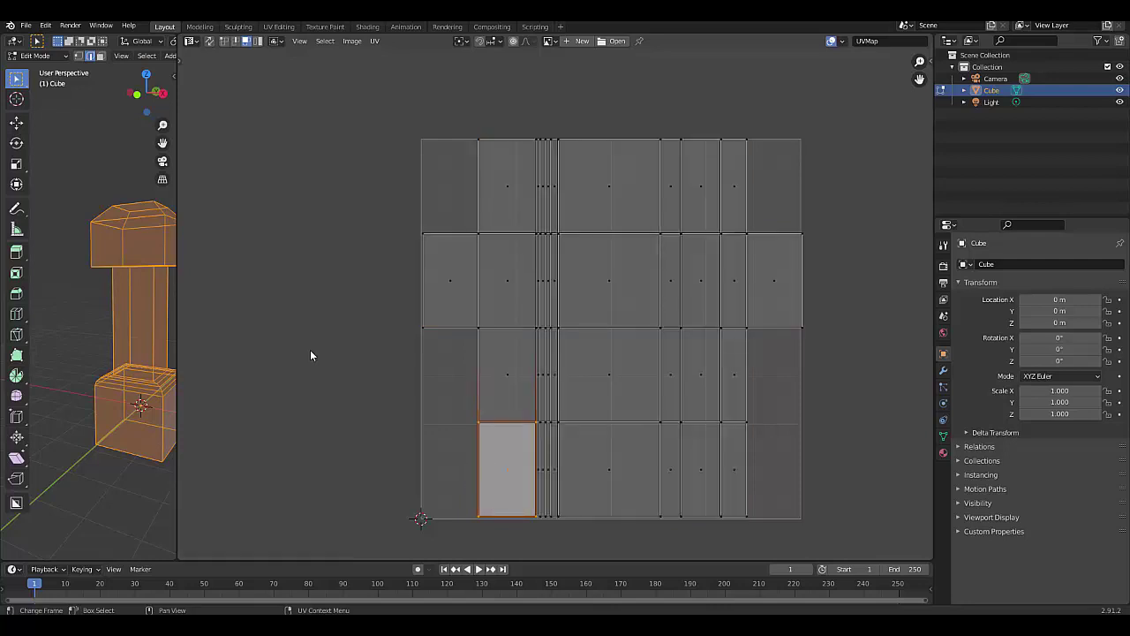
key(u)
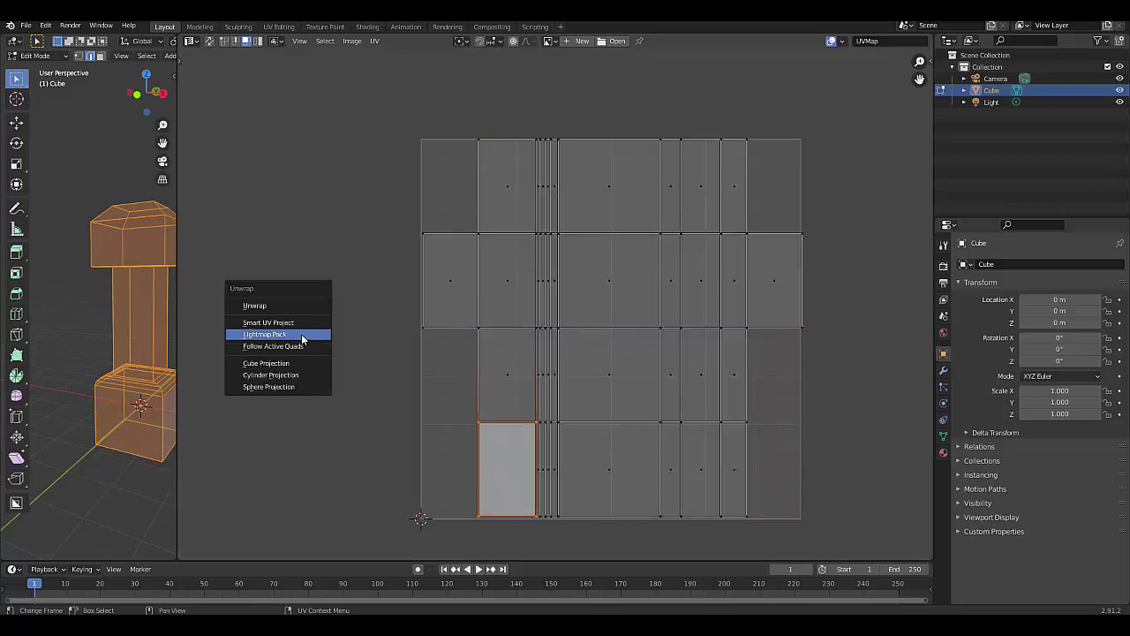
click(299, 334)
click(281, 457)
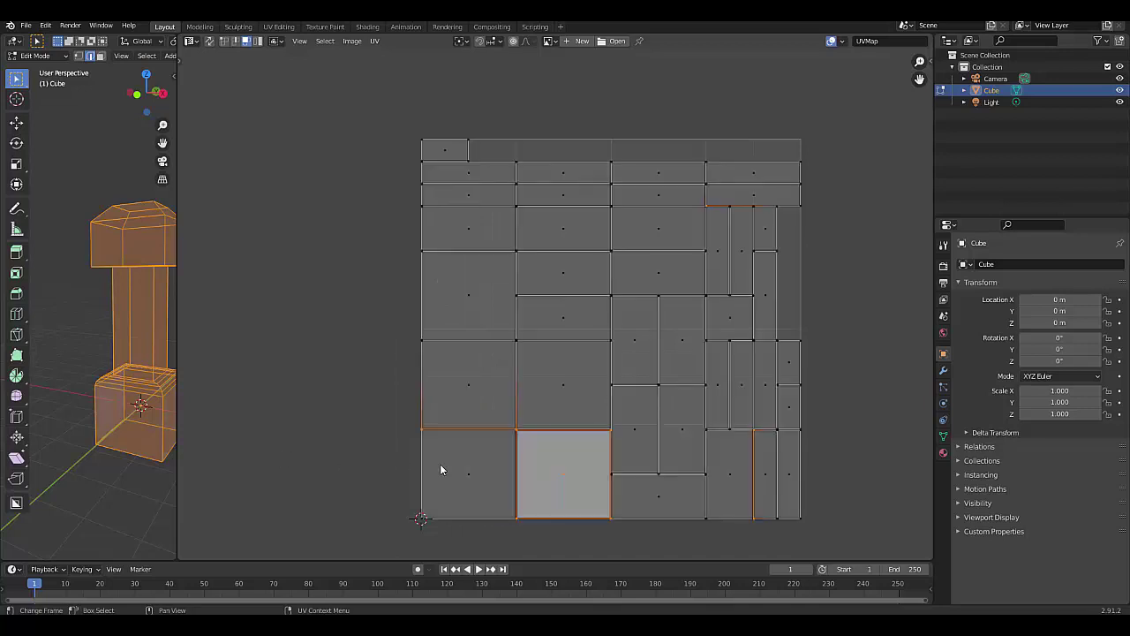
click(356, 310)
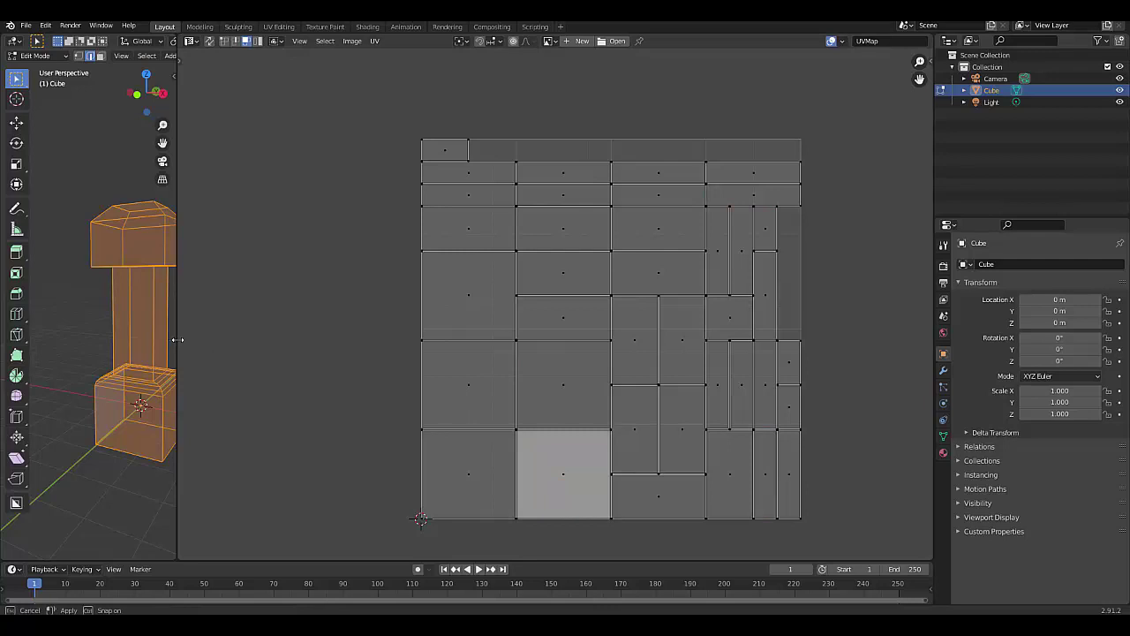
drag(177, 335, 685, 379)
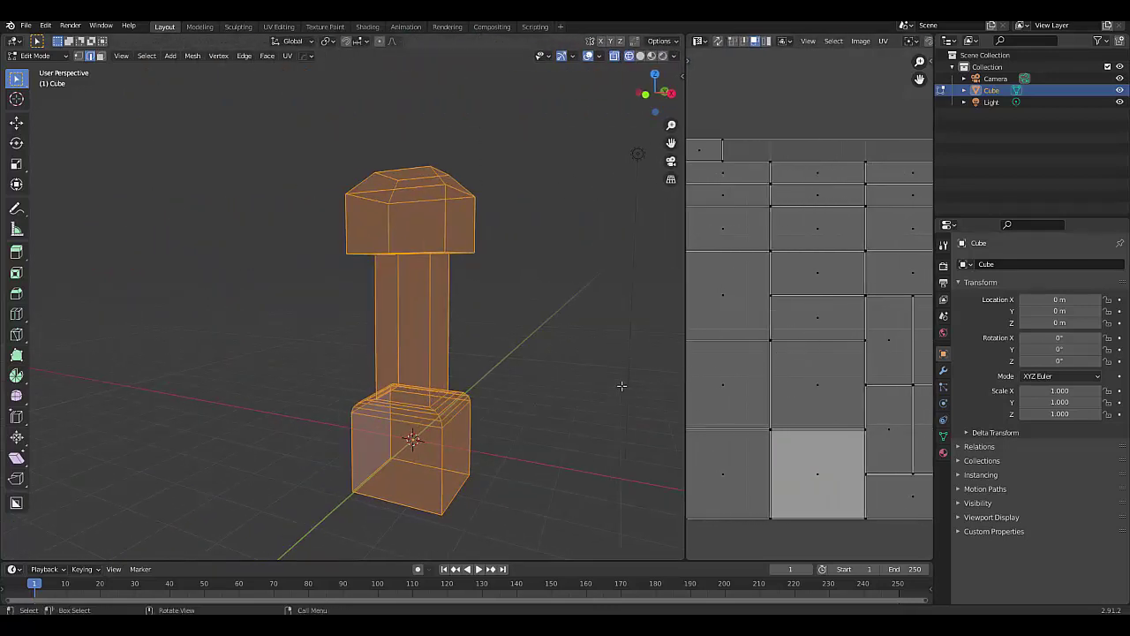
Orbit around the pillar and switch back to Object Mode
scroll(587, 403, down, 3)
scroll(522, 409, up, 3)
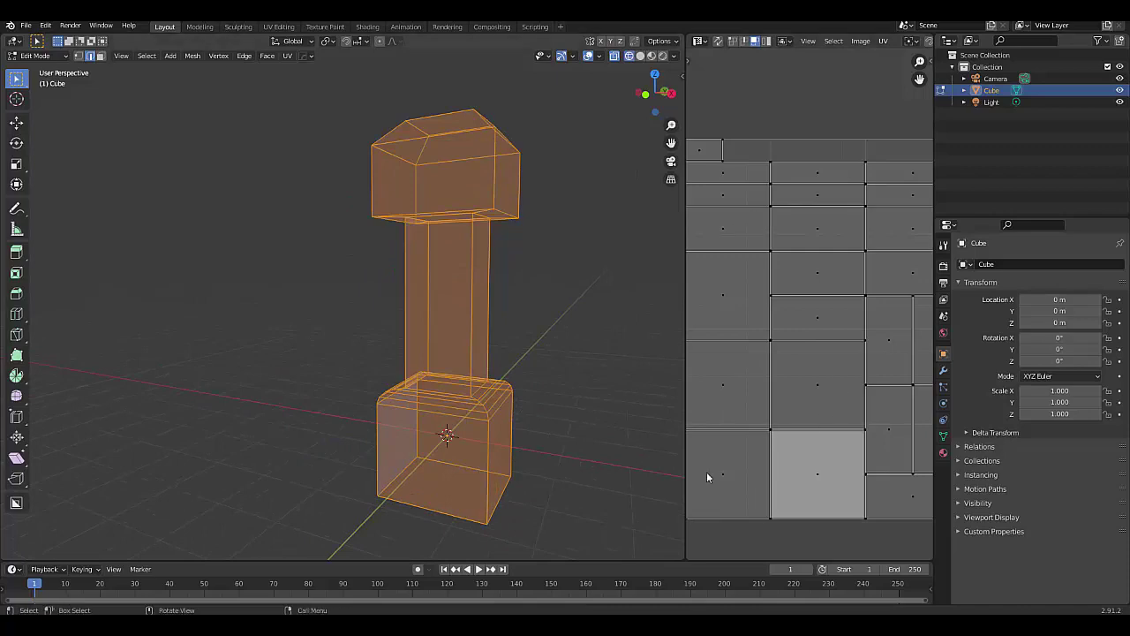
middle_drag(430, 362, 506, 403)
scroll(457, 399, up, 3)
scroll(501, 403, down, 3)
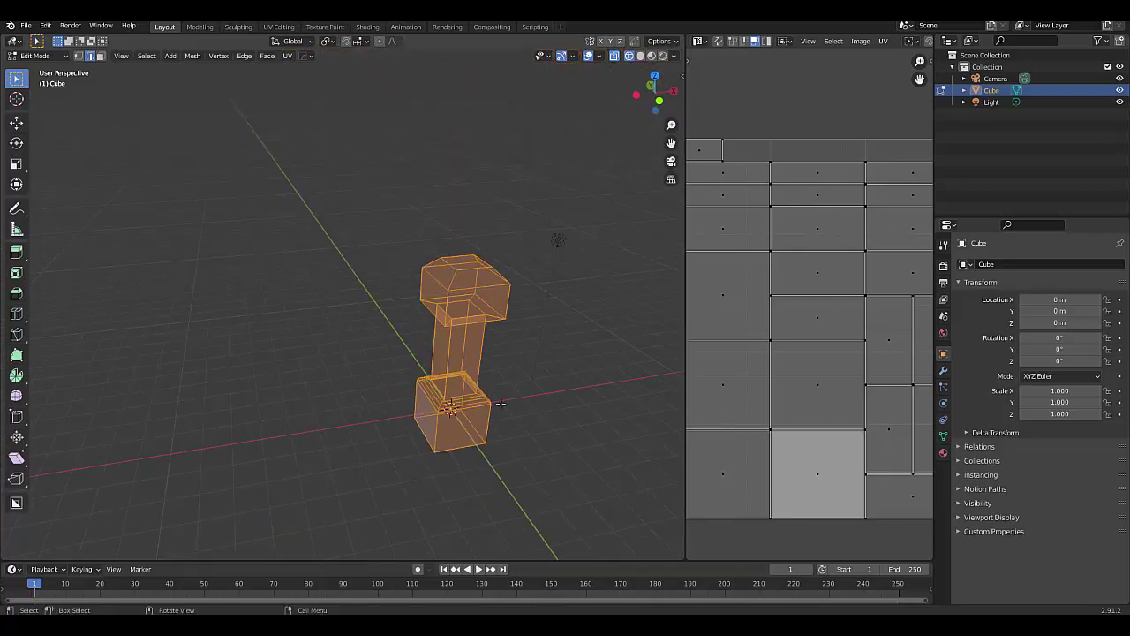
key(ctrl+Tab)
click(397, 385)
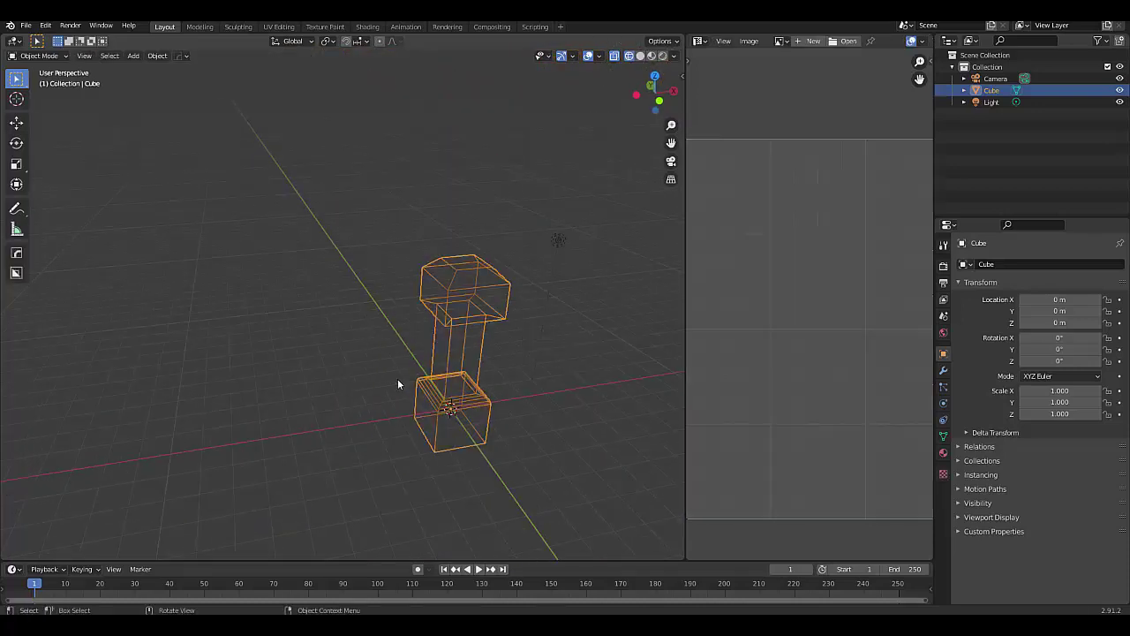
Display the pillar with Solid viewport shading
click(641, 56)
scroll(583, 179, down, 3)
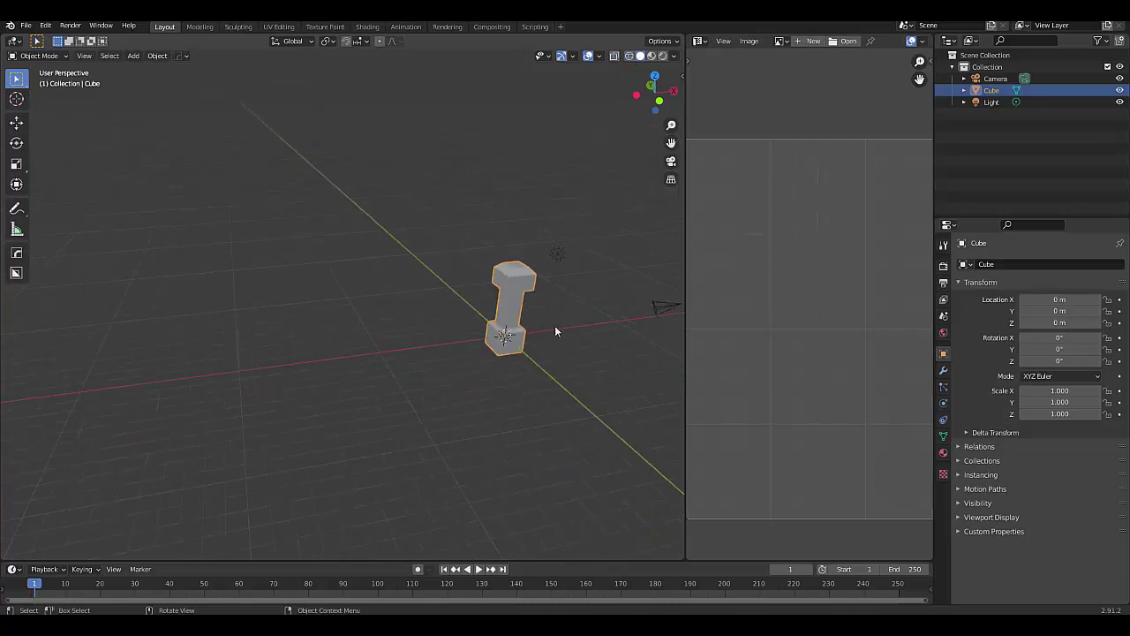
mouse_move(555, 328)
middle_down()
mouse_move(456, 312)
mouse_move(486, 343)
mouse_move(537, 327)
middle_up()
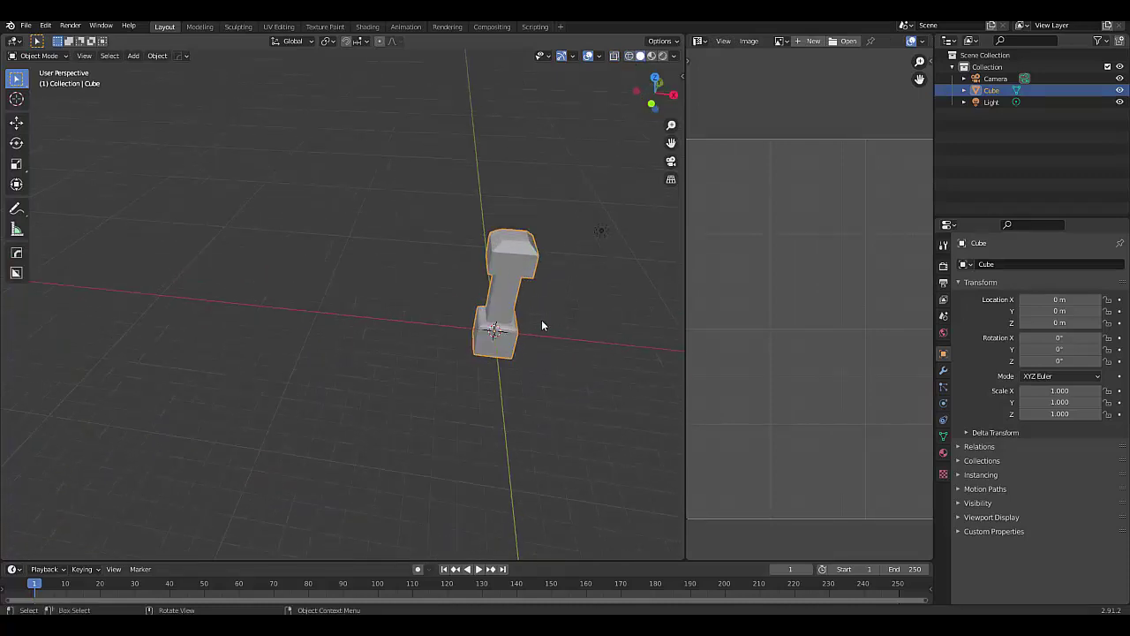